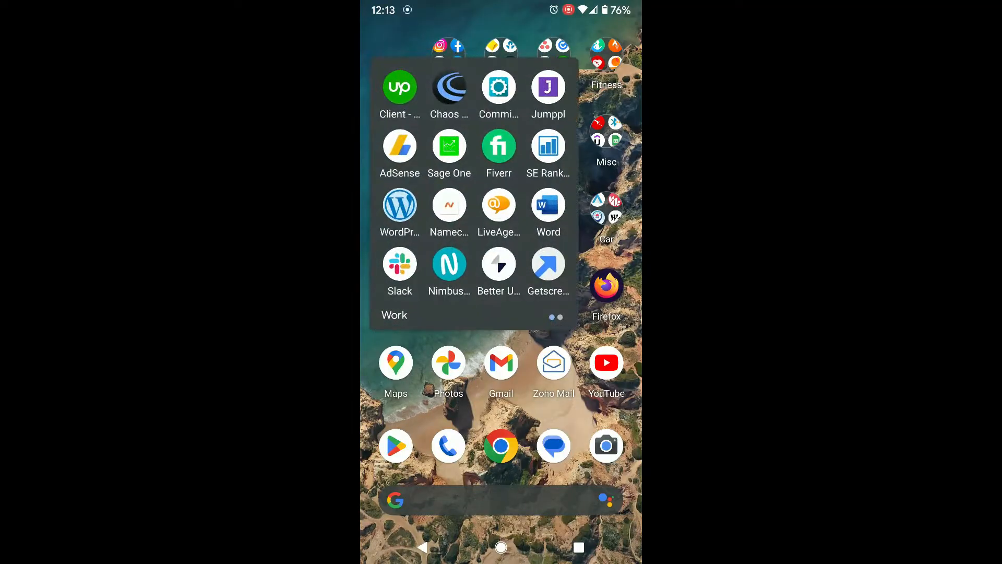
Open the creator's personal app from the second page of the Work folder and browse the home page in its Website section.
left_click_drag(538, 224, 440, 231)
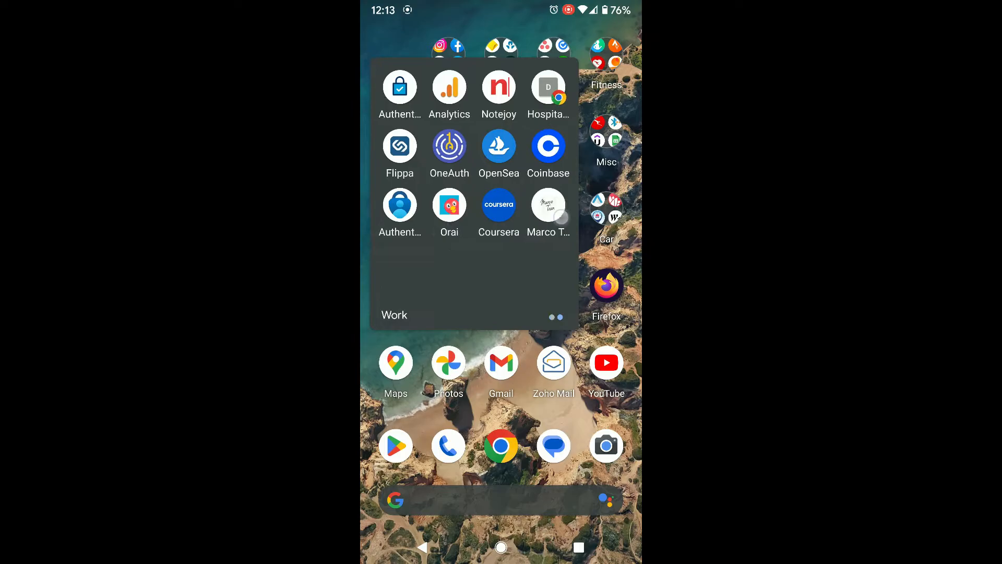
left_click(549, 209)
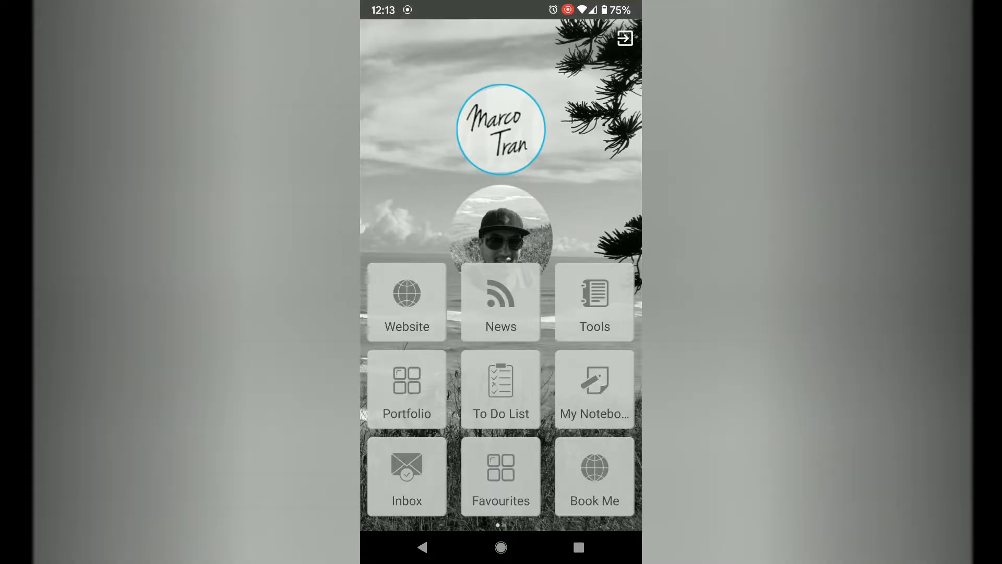
left_click(406, 303)
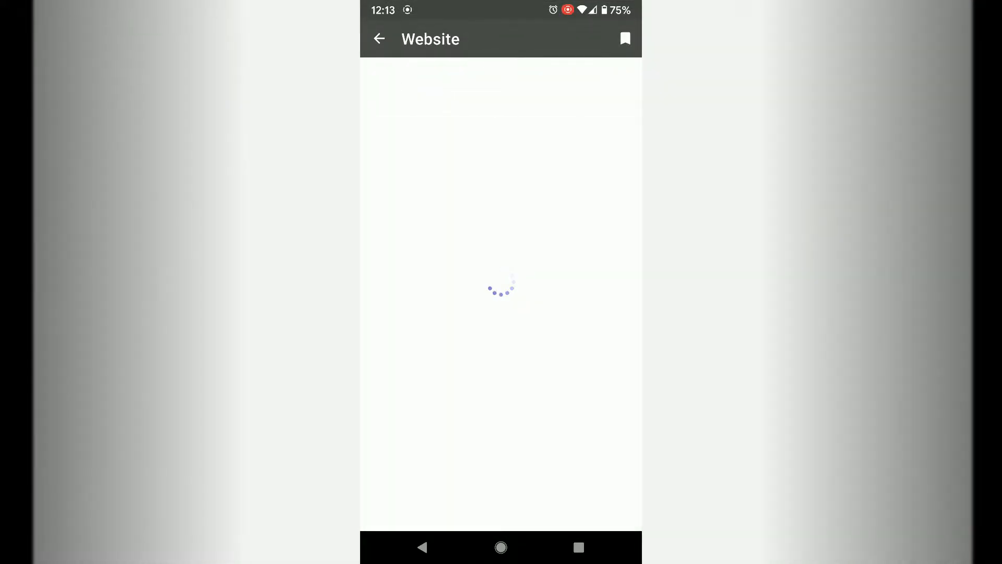
scroll(413, 382, "down", 15)
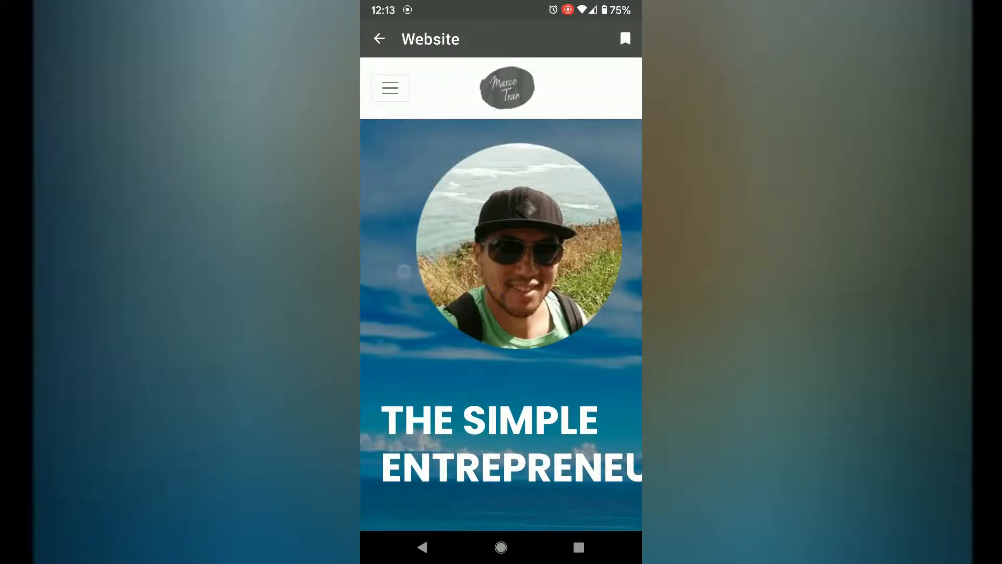
scroll(412, 240, "down", 15)
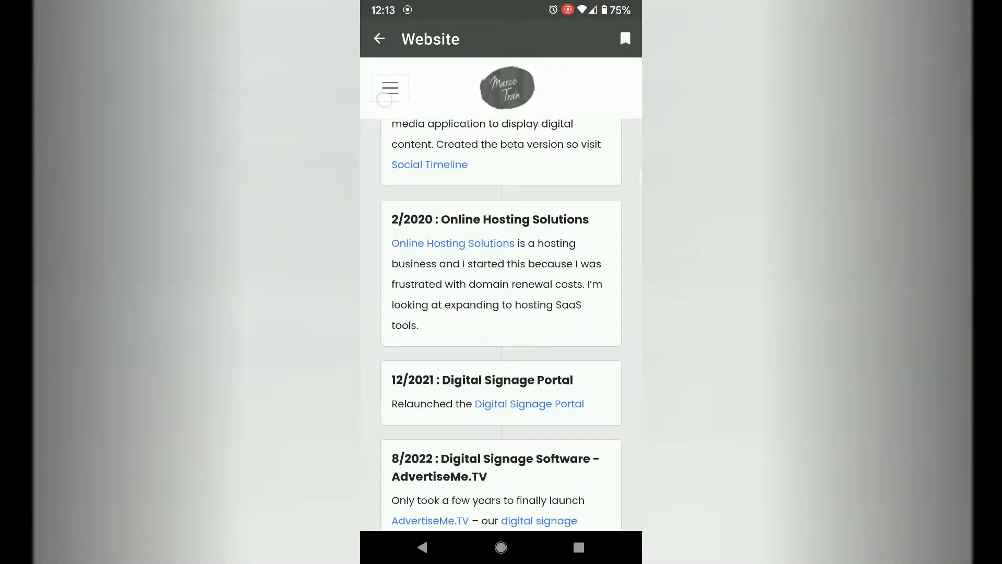
Open the website's Blog page, look over it, and return to the app's home screen.
left_click(389, 89)
left_click(415, 162)
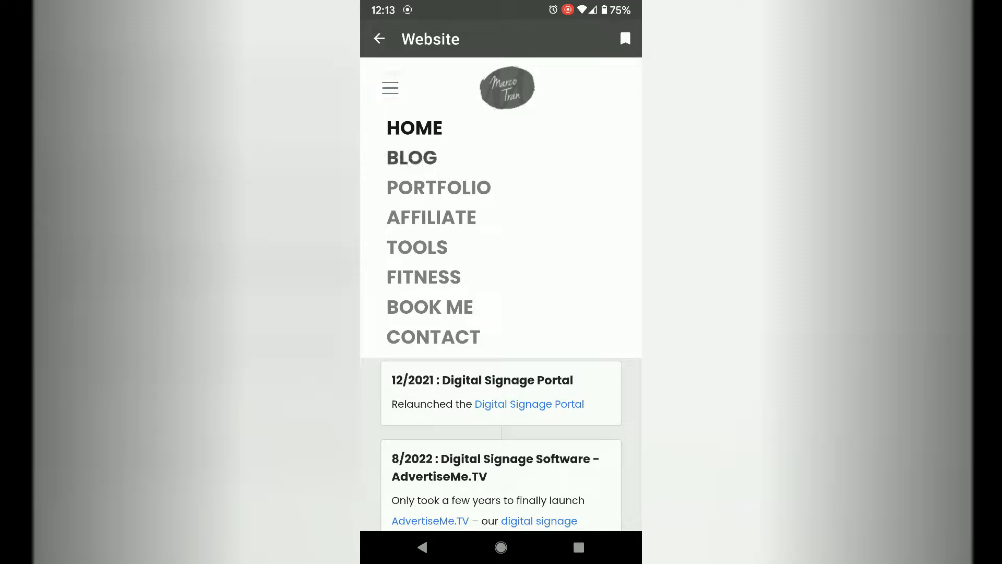
scroll(414, 463, "down", 5)
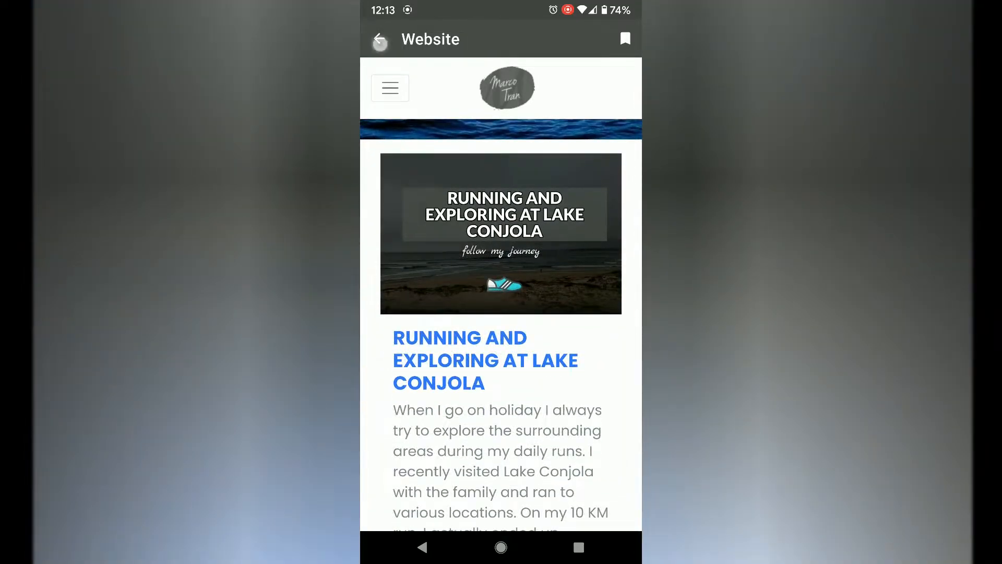
left_click(380, 41)
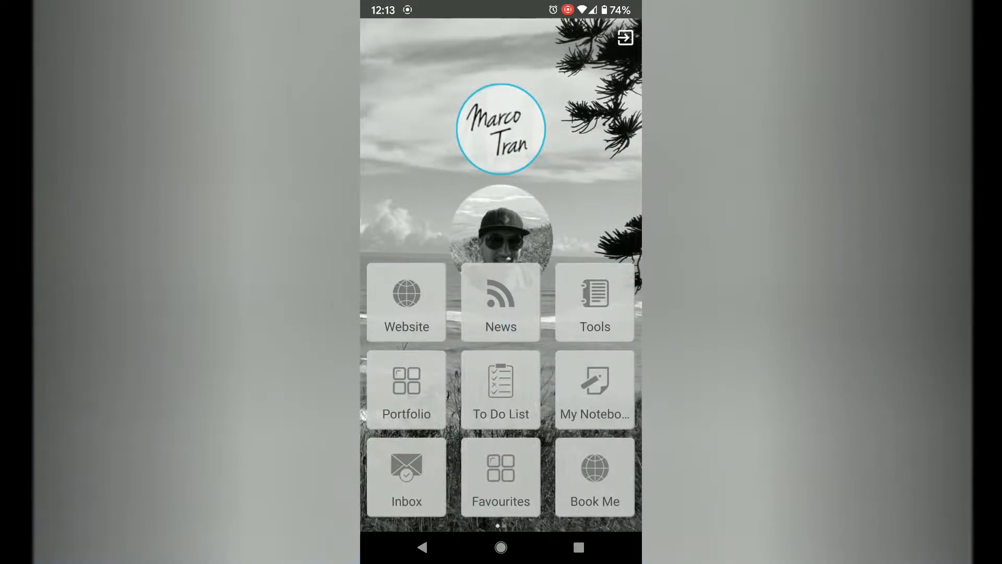
Browse the articles in the News section and the software listings in the Tools section, returning to the home screen.
left_click(500, 304)
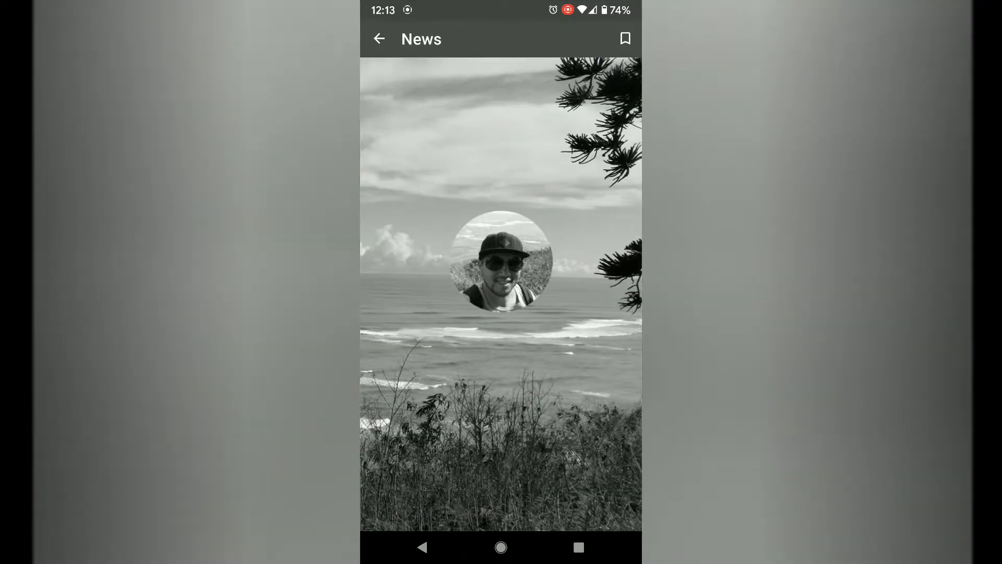
scroll(403, 365, "down", 10)
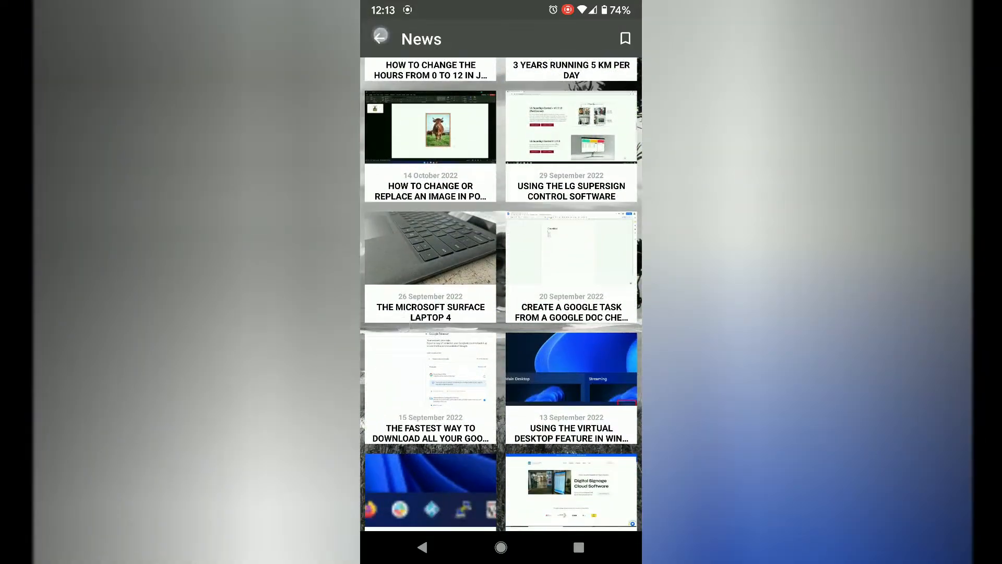
left_click(380, 35)
left_click(588, 301)
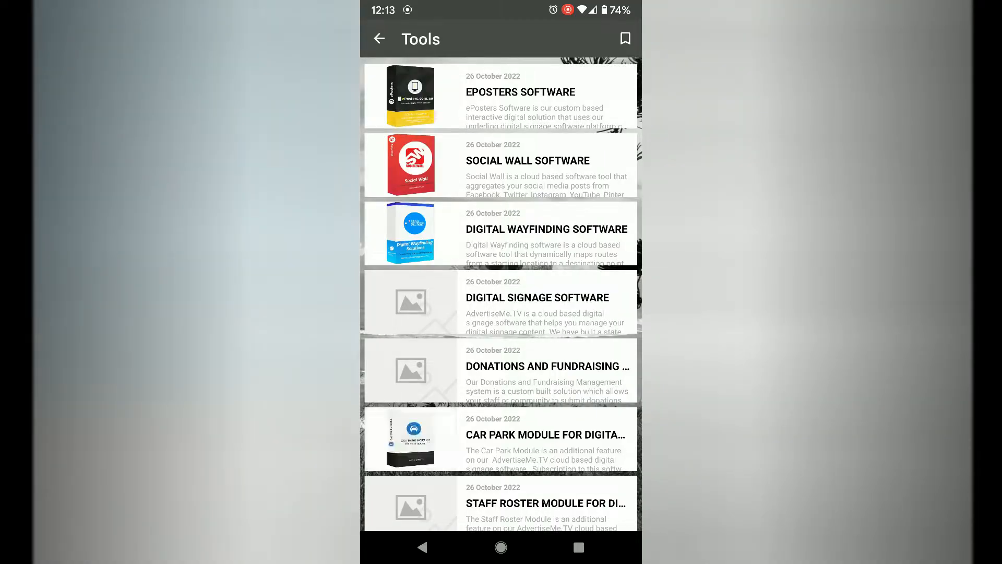
scroll(501, 296, "down", 4)
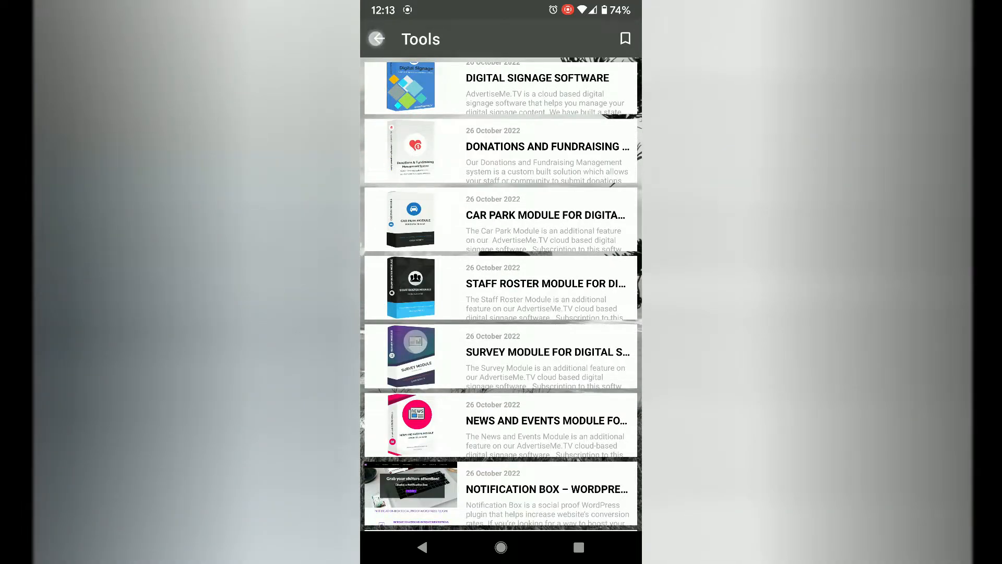
left_click(376, 38)
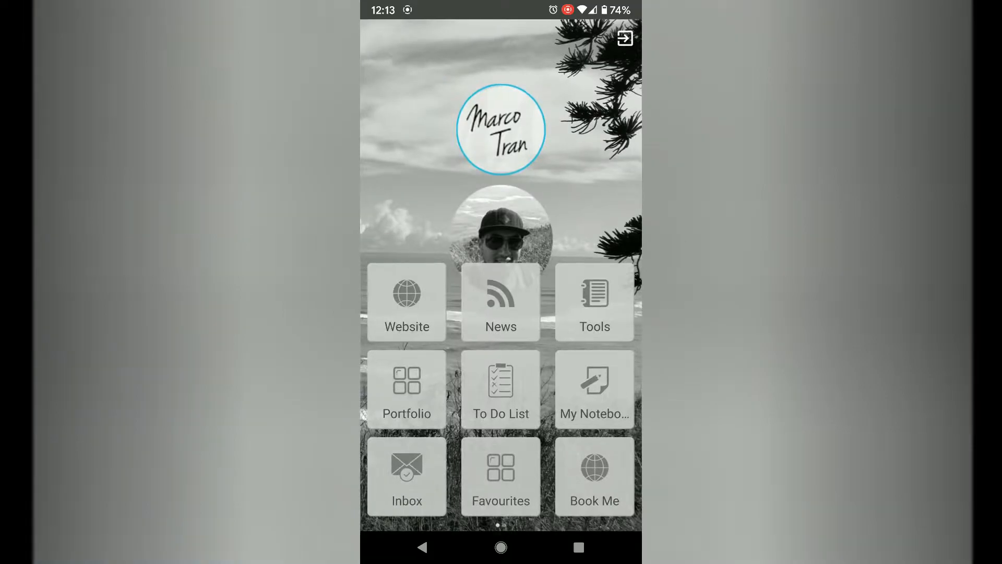
Browse the projects in the Portfolio section and return to the home screen.
left_click(405, 392)
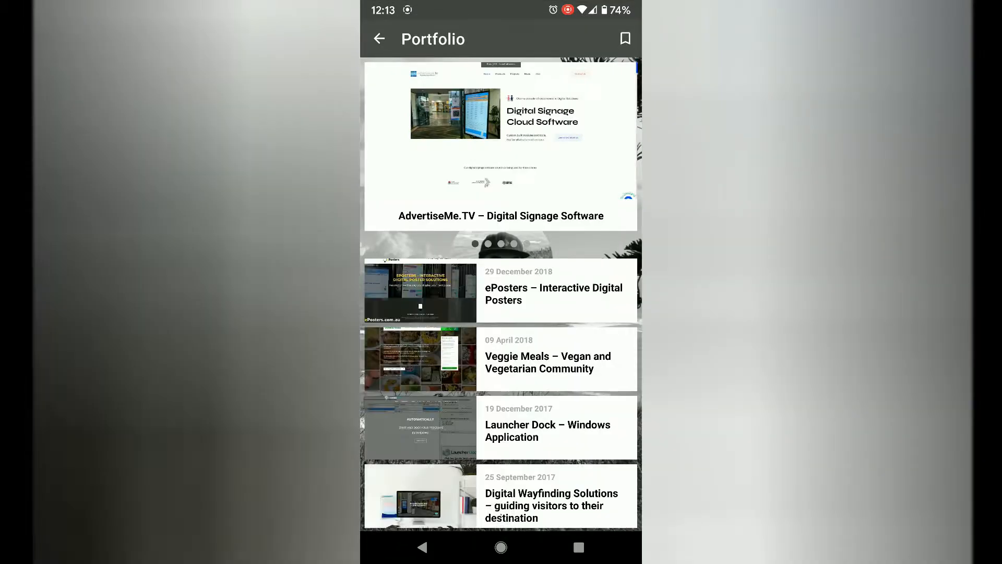
scroll(418, 382, "down", 2)
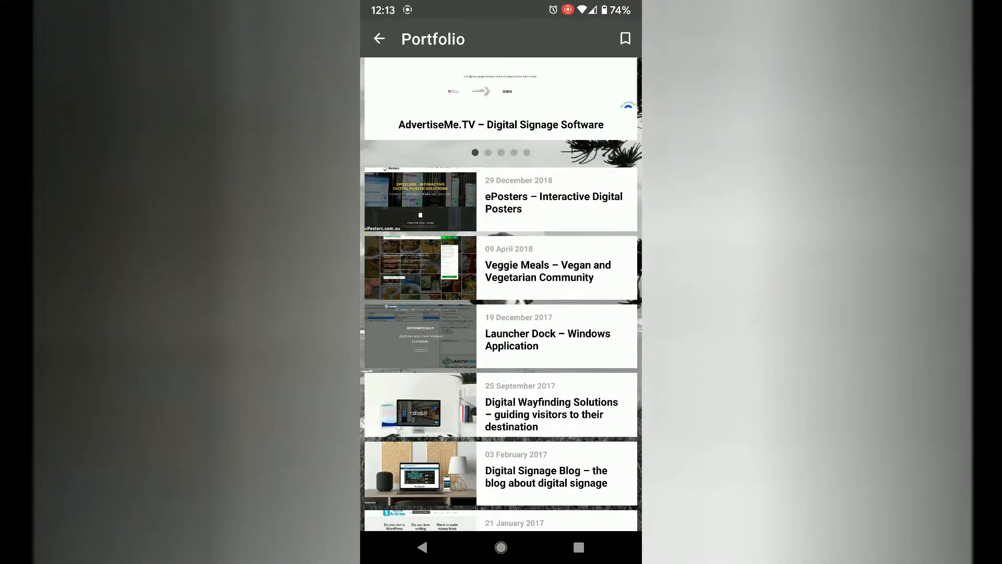
left_click(377, 38)
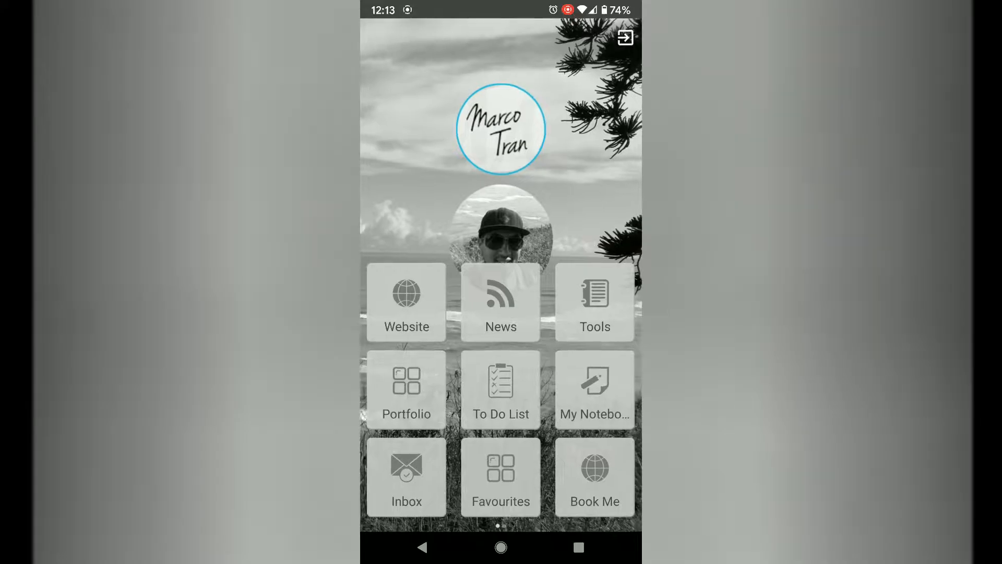
Add a task titled "Create blog article" with yellow priority to the To Do List and return to the home screen.
left_click(500, 389)
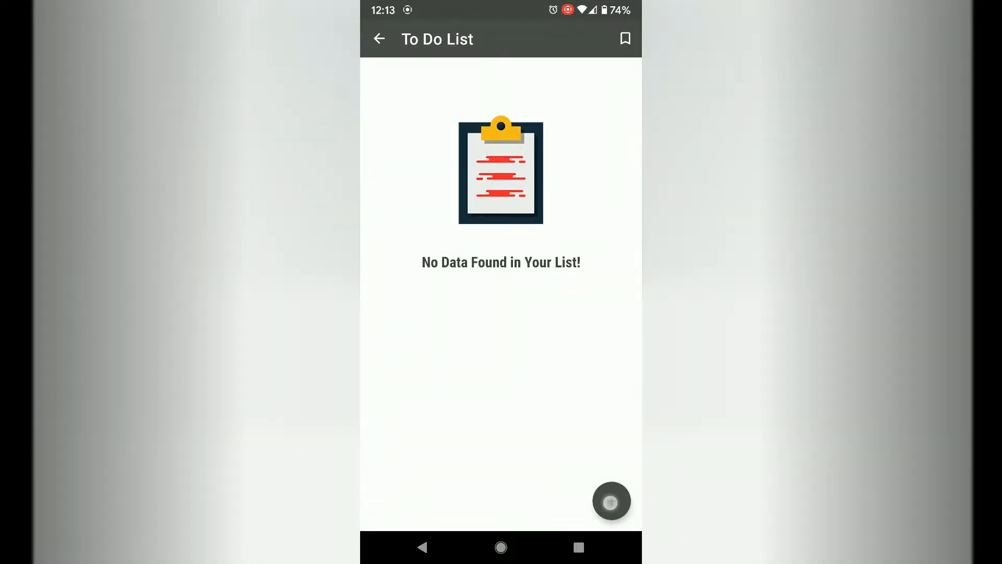
left_click(610, 502)
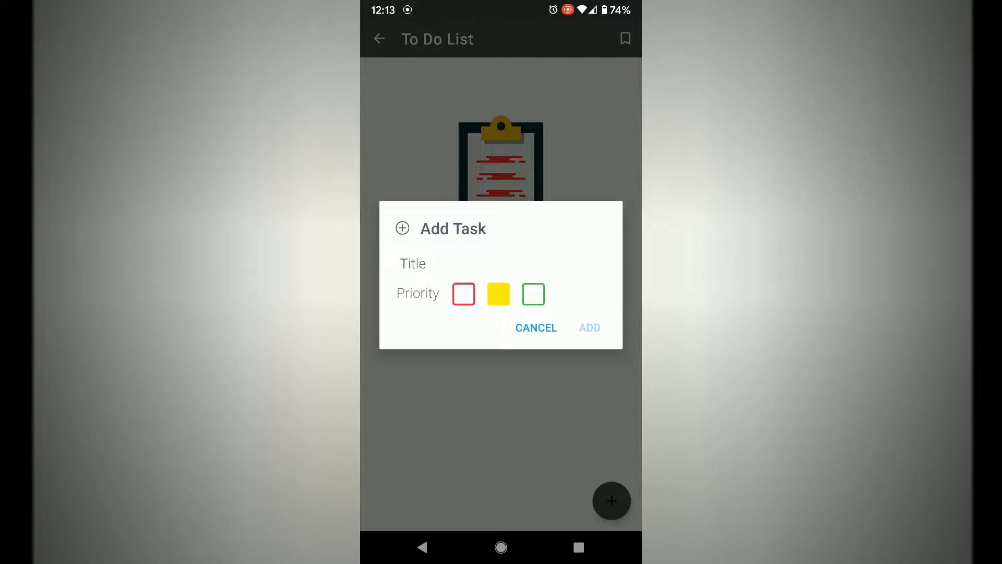
left_click(413, 263)
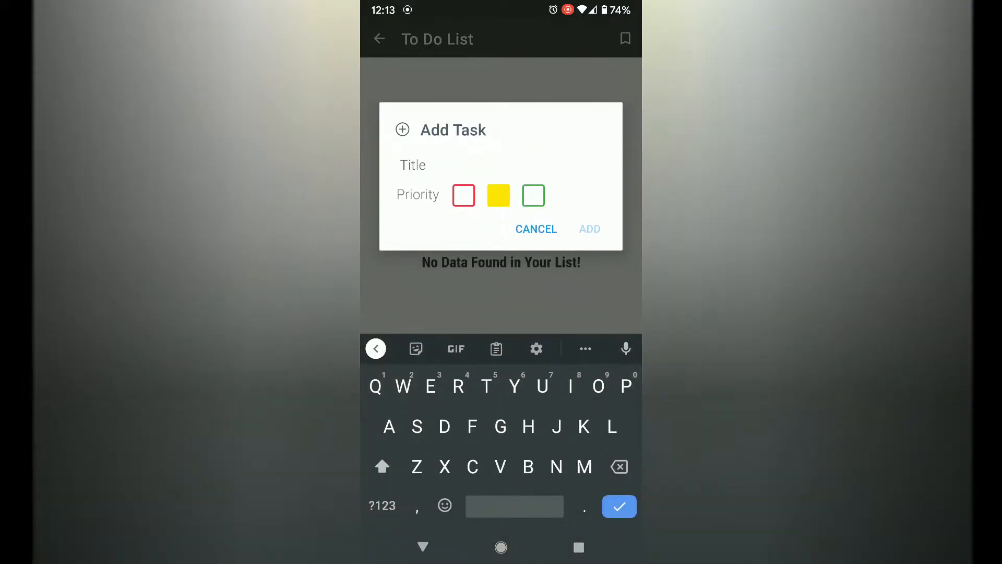
type("Create")
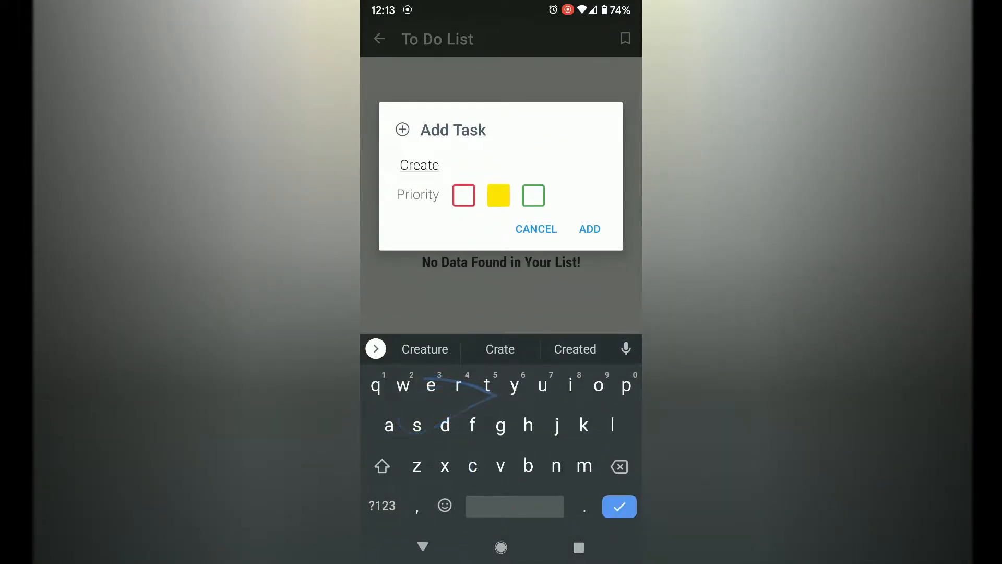
type(" blood")
key("BackSpace")
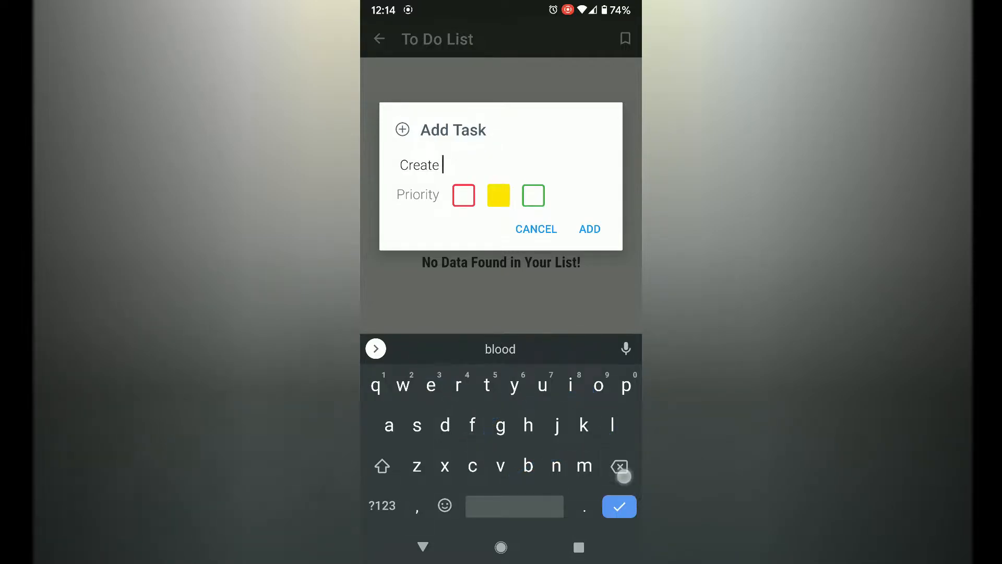
type("blog")
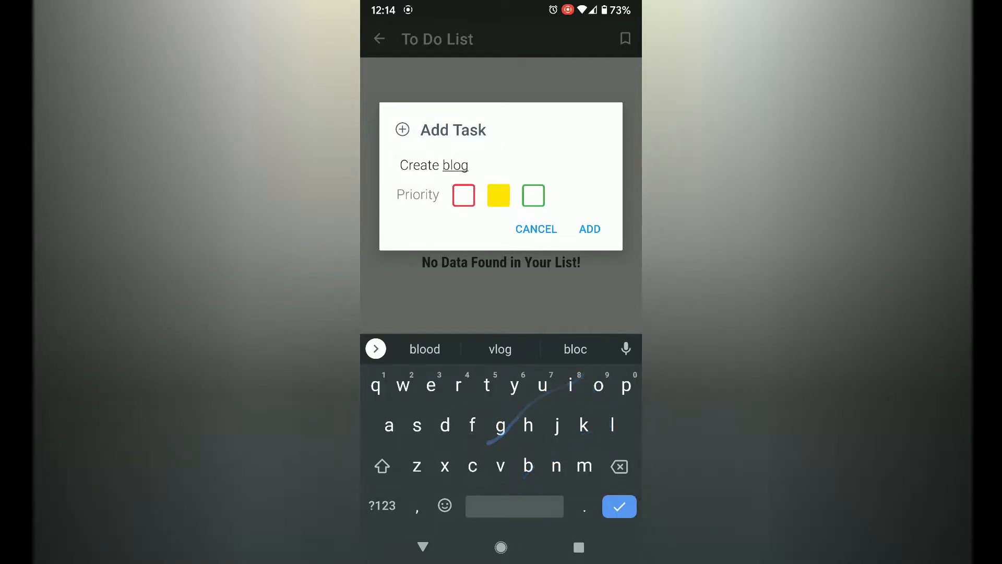
type(" article")
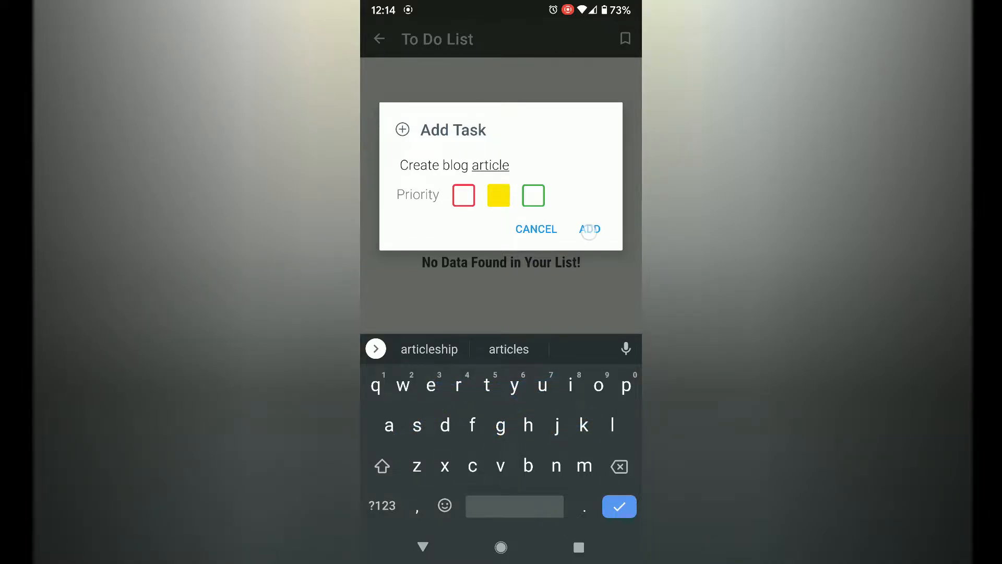
left_click(589, 231)
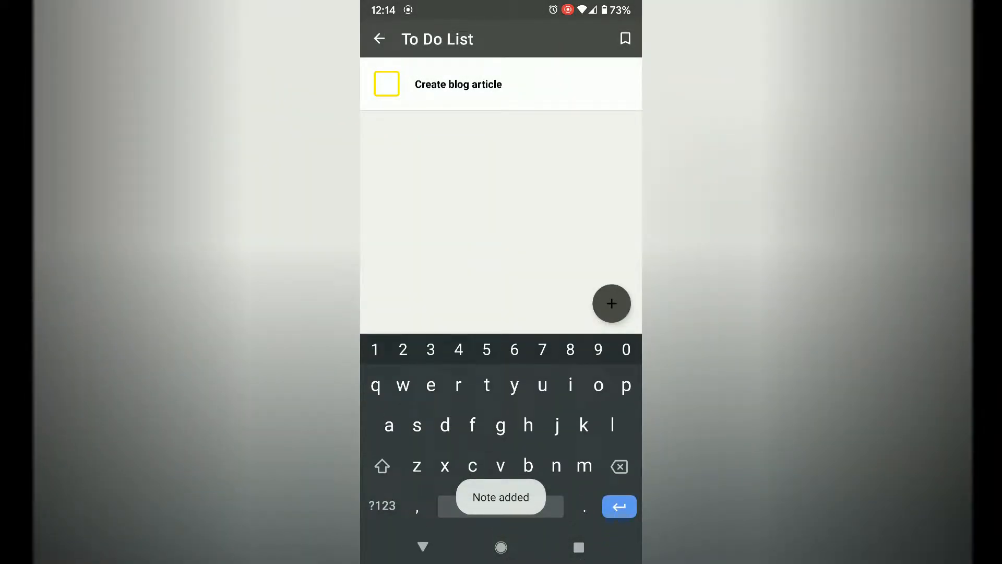
left_click(379, 38)
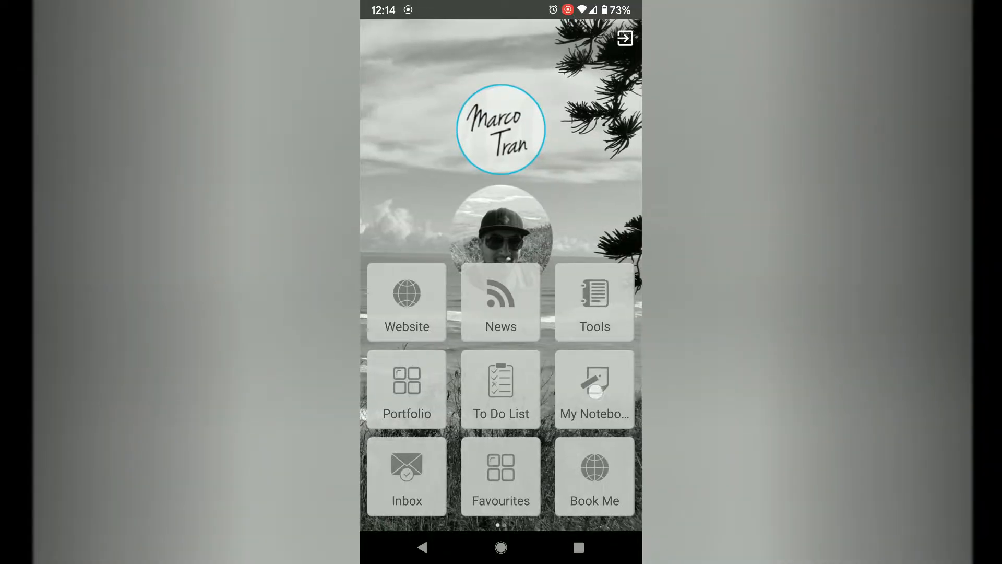
Save a note in My Notebook titled "learn to code" with the description "python coding" and return to the home screen.
left_click(595, 391)
left_click(609, 497)
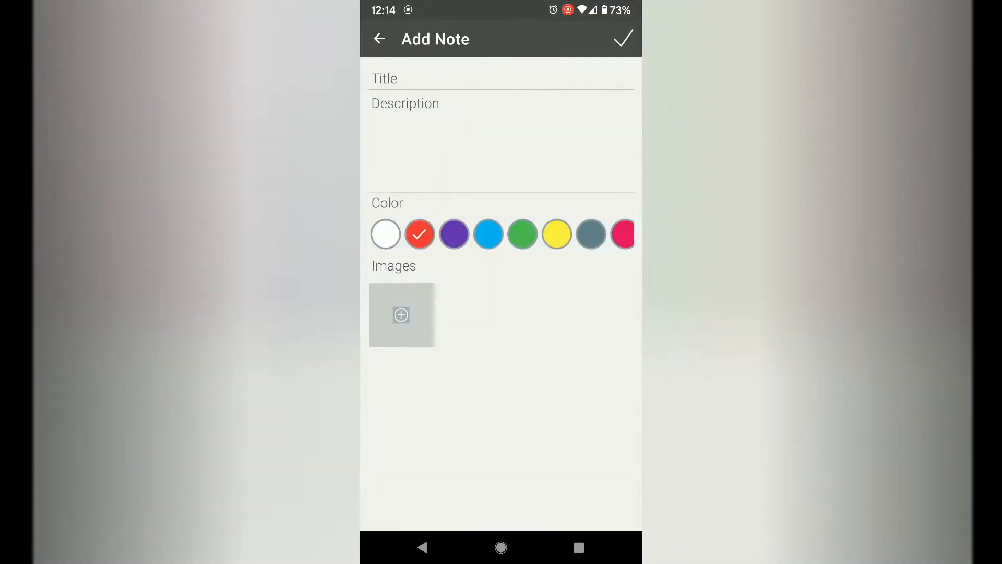
left_click(409, 84)
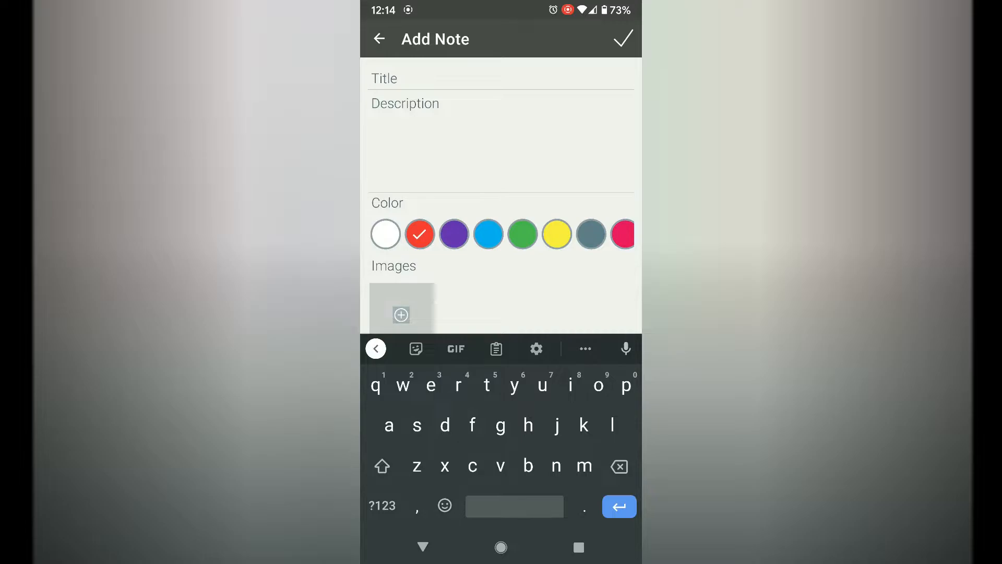
type("learn")
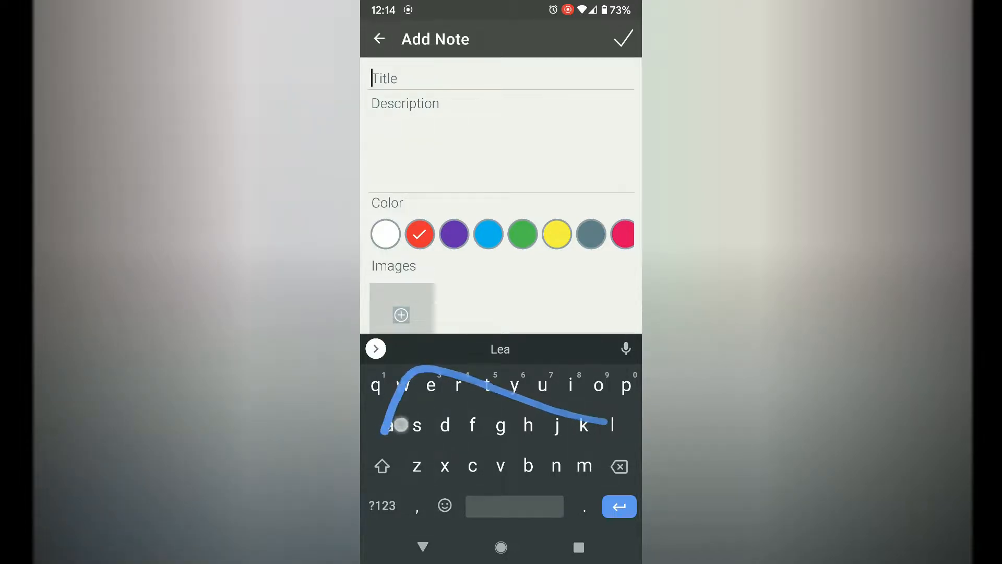
mouse_move(556, 464)
left_mouse_down()
mouse_move(491, 390)
mouse_move(599, 385)
left_mouse_up()
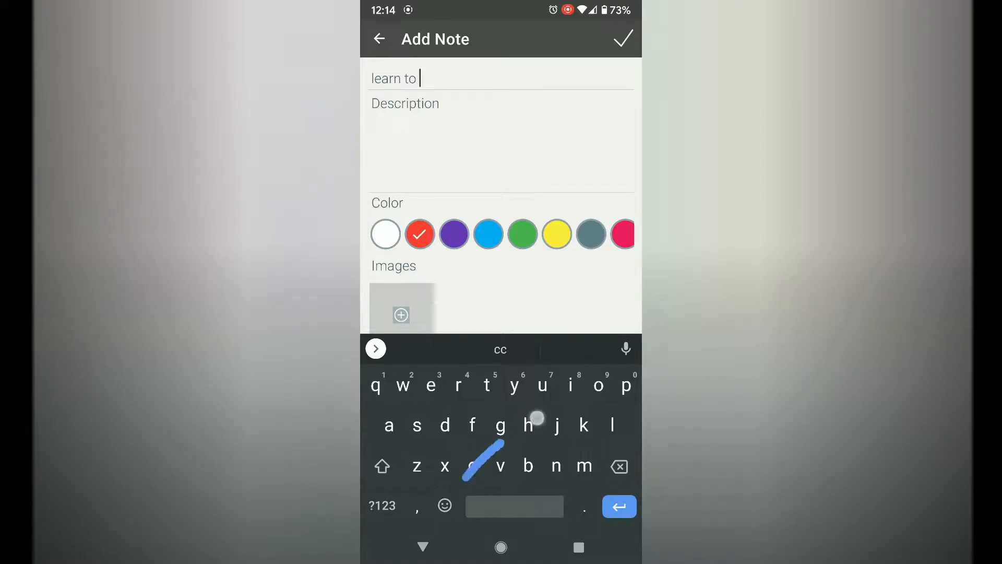
type("code")
left_click(412, 123)
type("python")
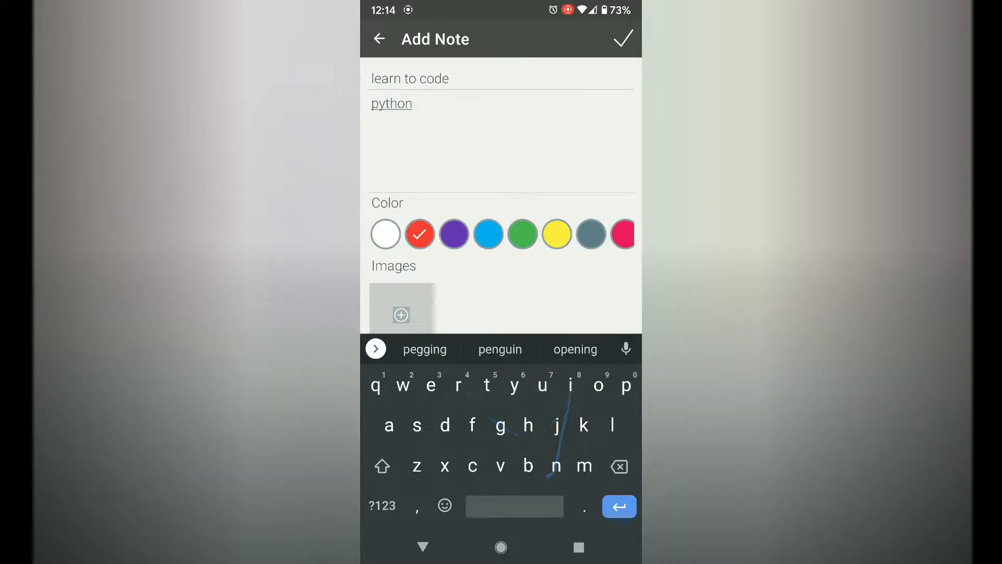
type(" coding")
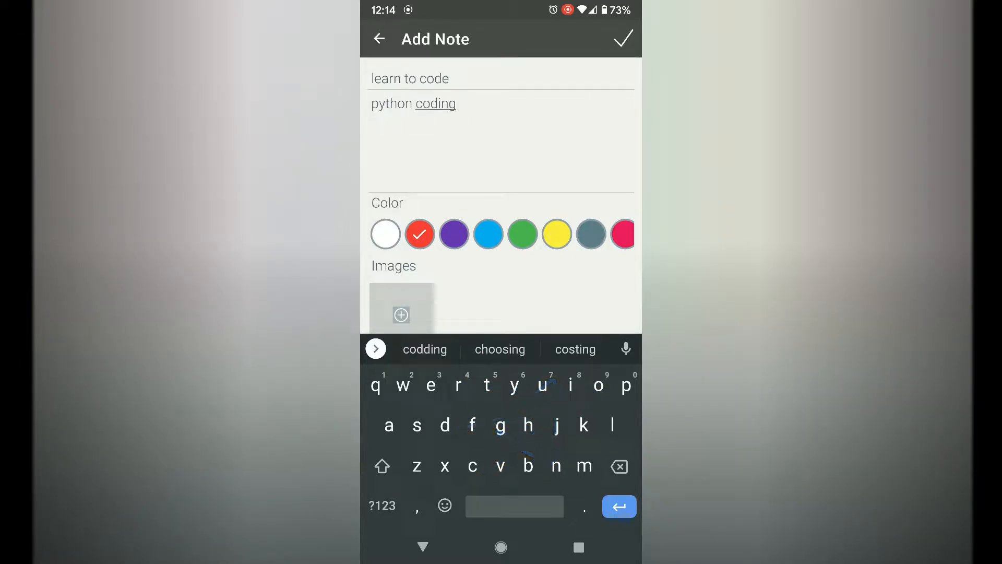
left_click(622, 38)
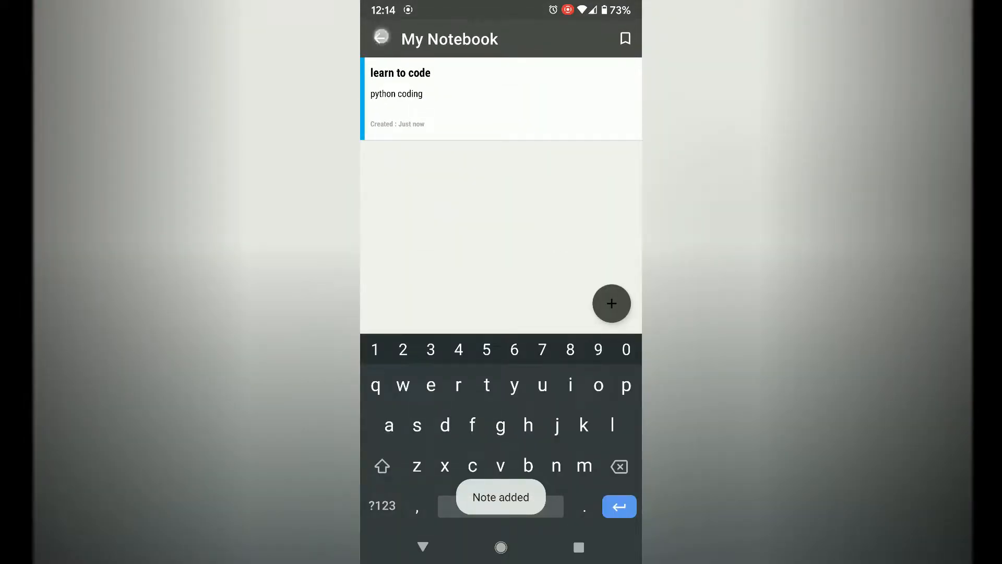
left_click(381, 36)
View the "New blog post published." message in the Inbox, close it, and return to the home screen.
left_click(403, 484)
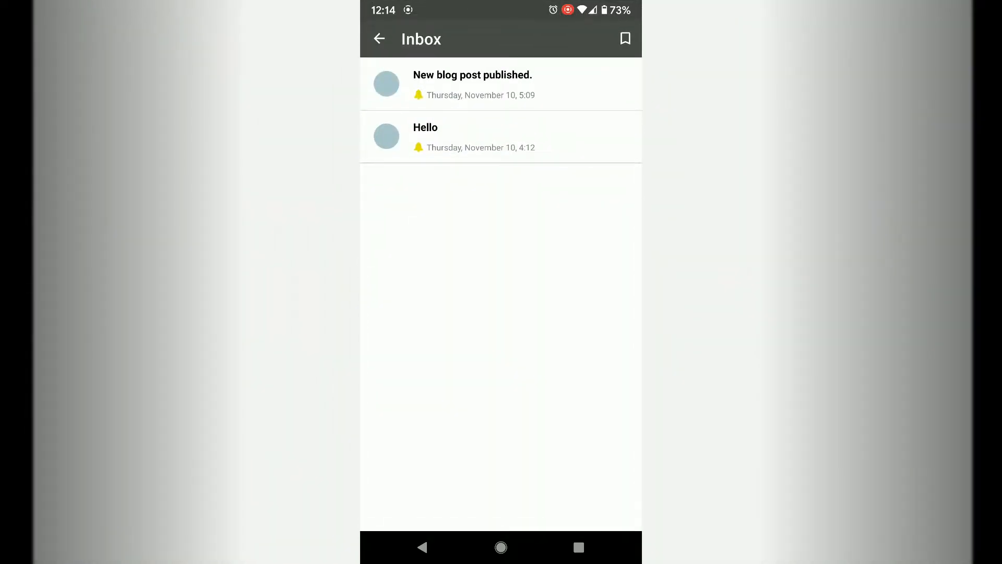
left_click(442, 82)
left_click(490, 339)
left_click(377, 39)
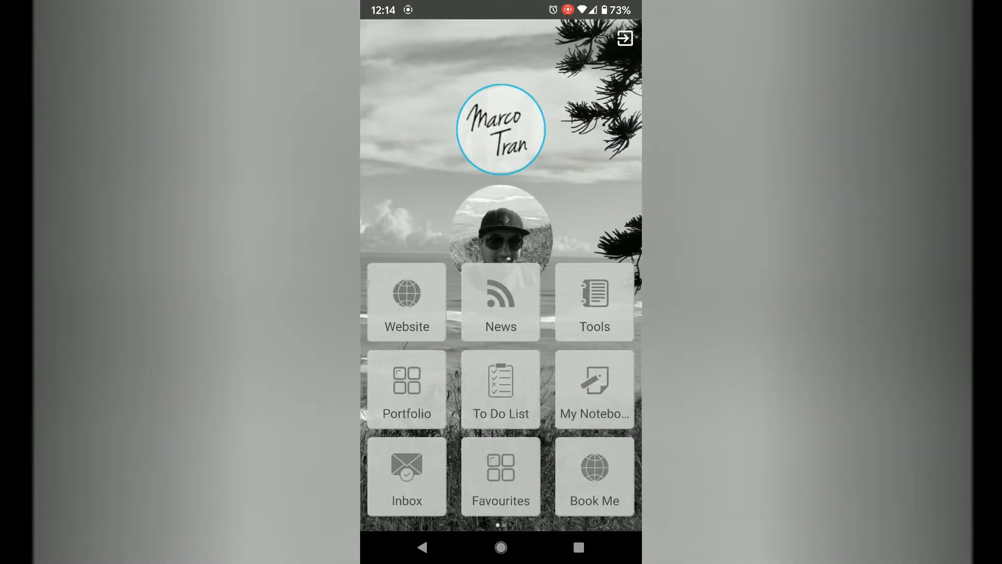
Check the Favourites section, bookmark the Tools section as a favourite, and return to the home screen.
left_click(492, 477)
left_click(380, 46)
left_click(586, 308)
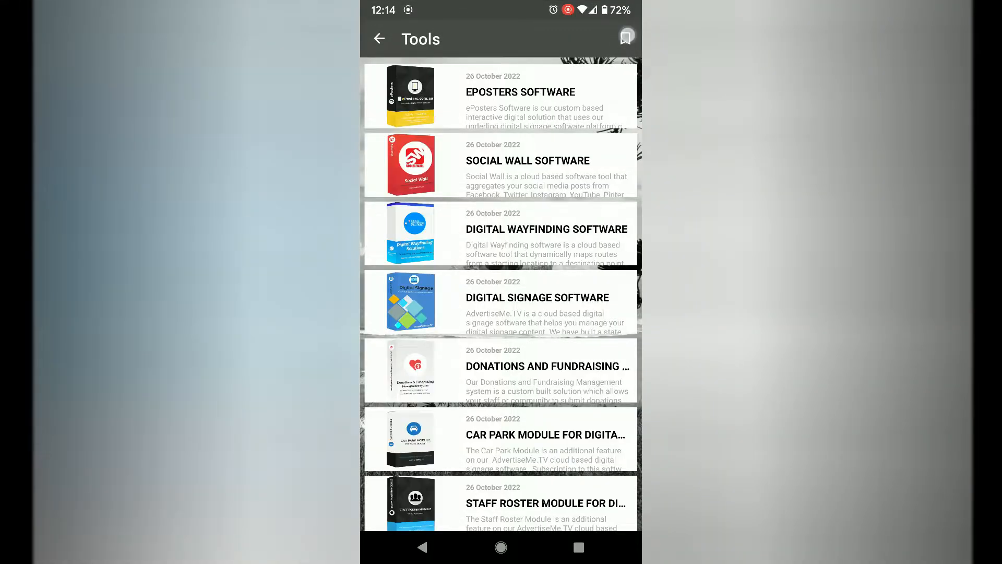
left_click(379, 41)
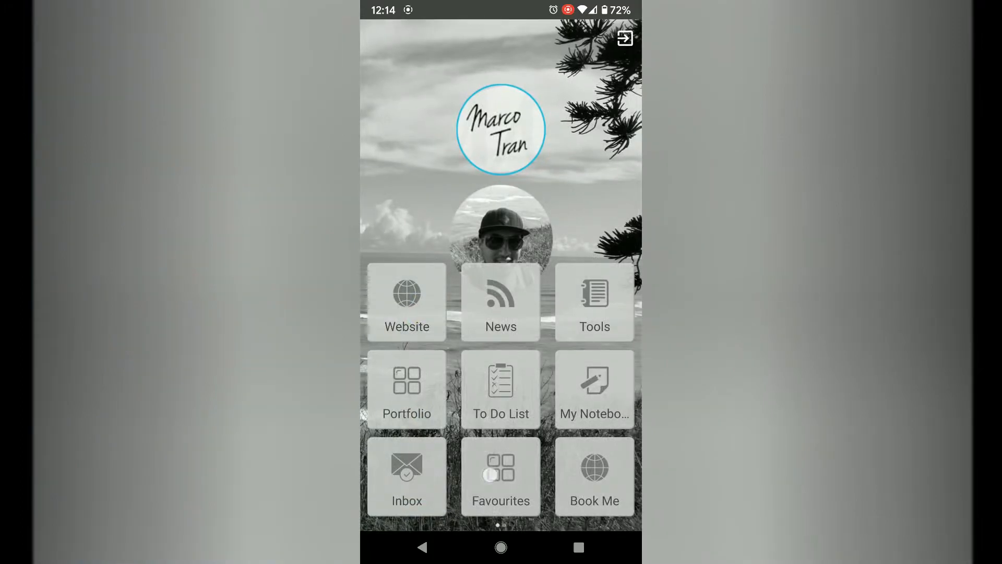
Open Tools from Favourites, bookmark the ePosters Software article, and go back through Favourites to the home screen.
left_click(501, 476)
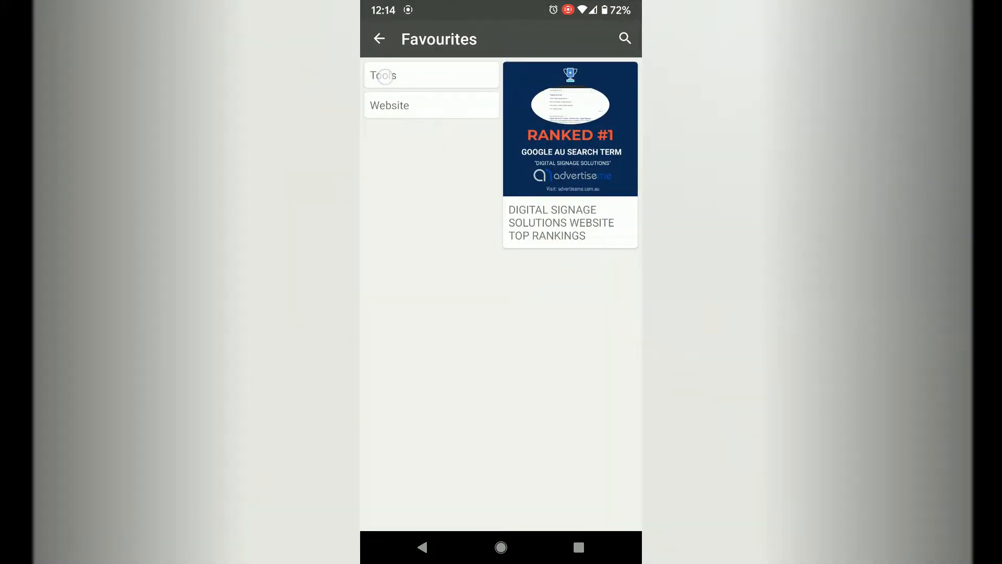
left_click(384, 77)
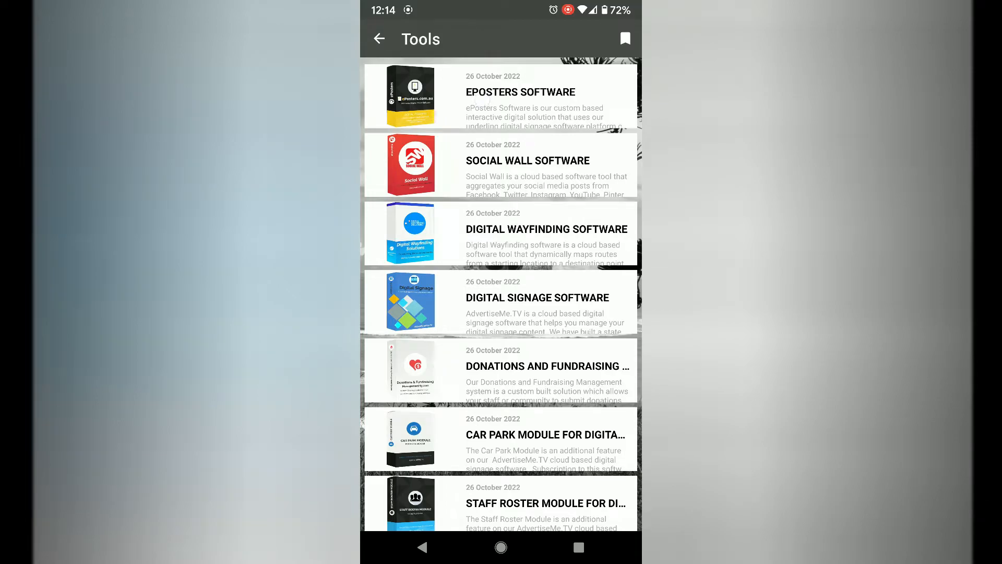
left_click(482, 100)
left_click(376, 41)
left_click(376, 38)
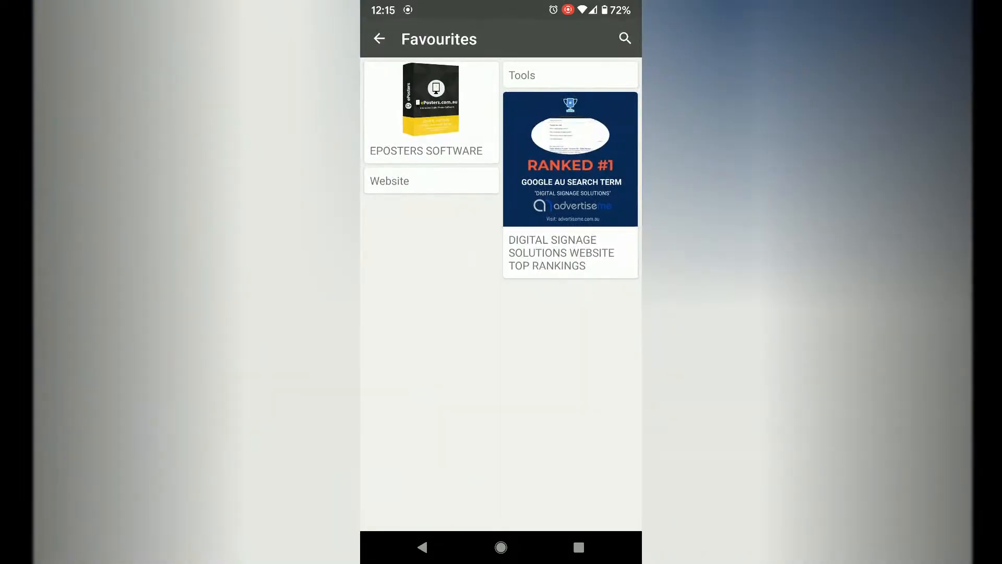
left_click(382, 39)
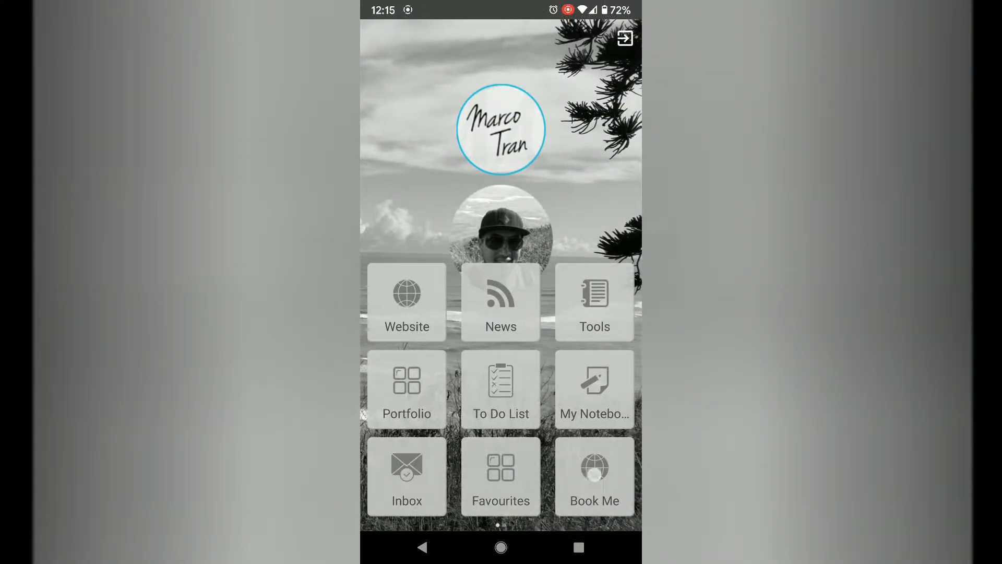
Look through the Book Me services and the 15 Minute Meeting booking page, and return to the home screen.
left_click(594, 474)
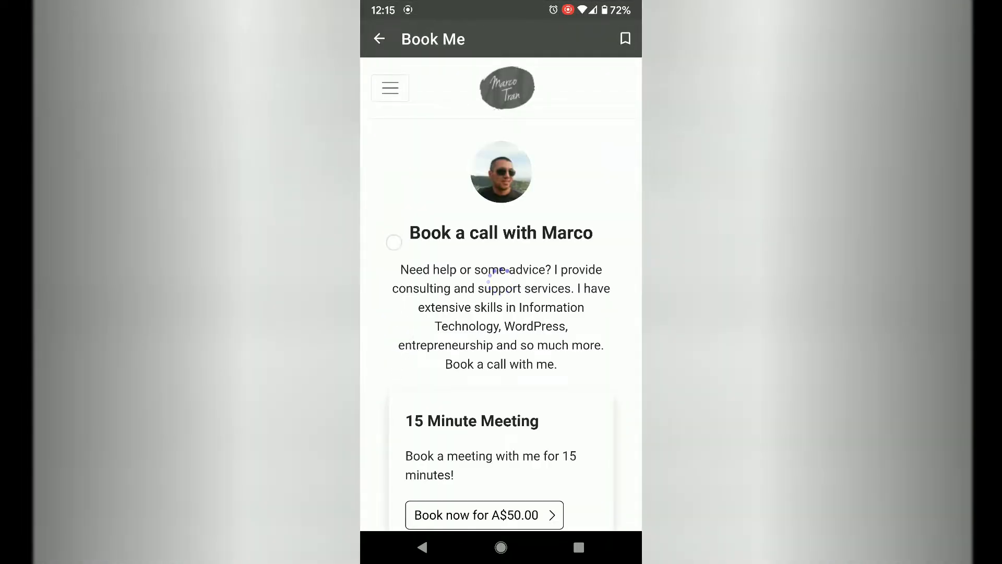
scroll(392, 259, "down", 5)
scroll(396, 313, "up", 2)
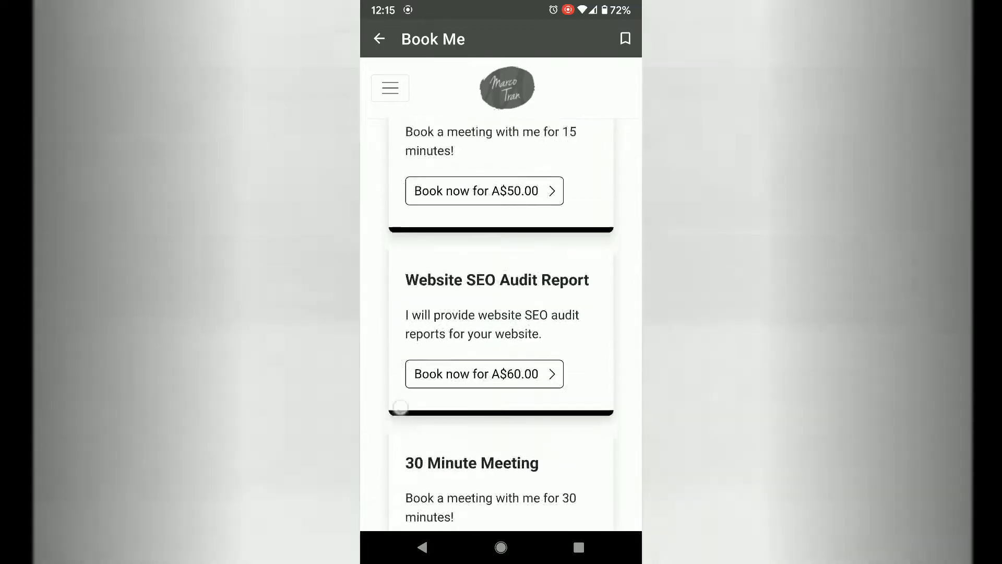
left_click(484, 213)
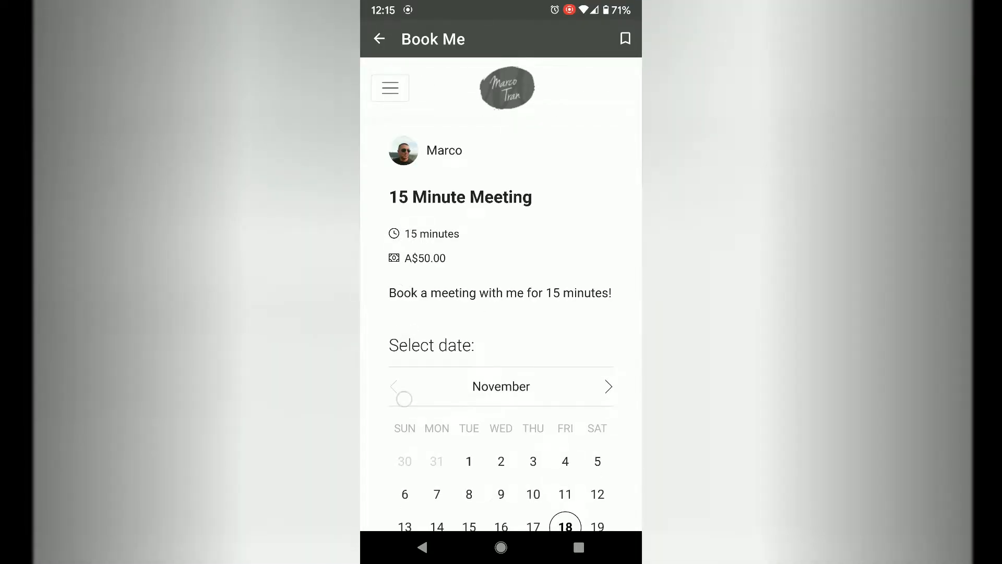
scroll(501, 324, "down", 8)
left_click(377, 44)
Browse the video list in the YouTube Channel section on the second home page and return to that page.
left_click_drag(574, 434, 422, 434)
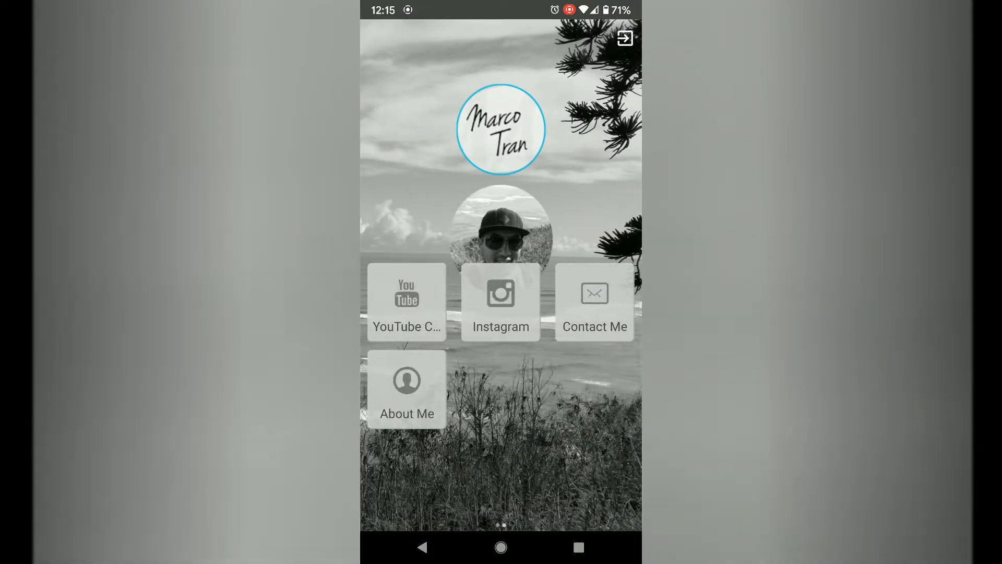
left_click(408, 302)
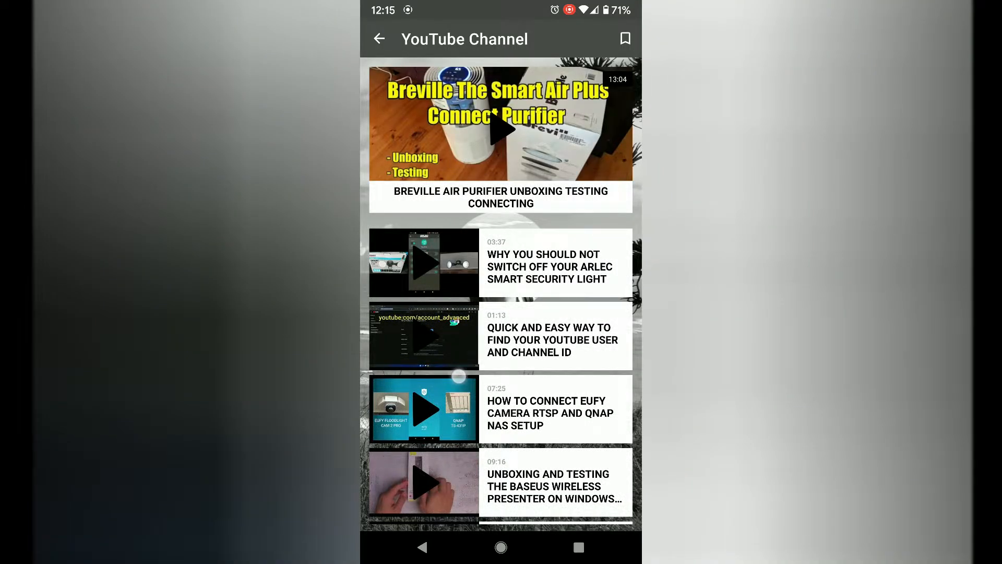
scroll(458, 375, "down", 10)
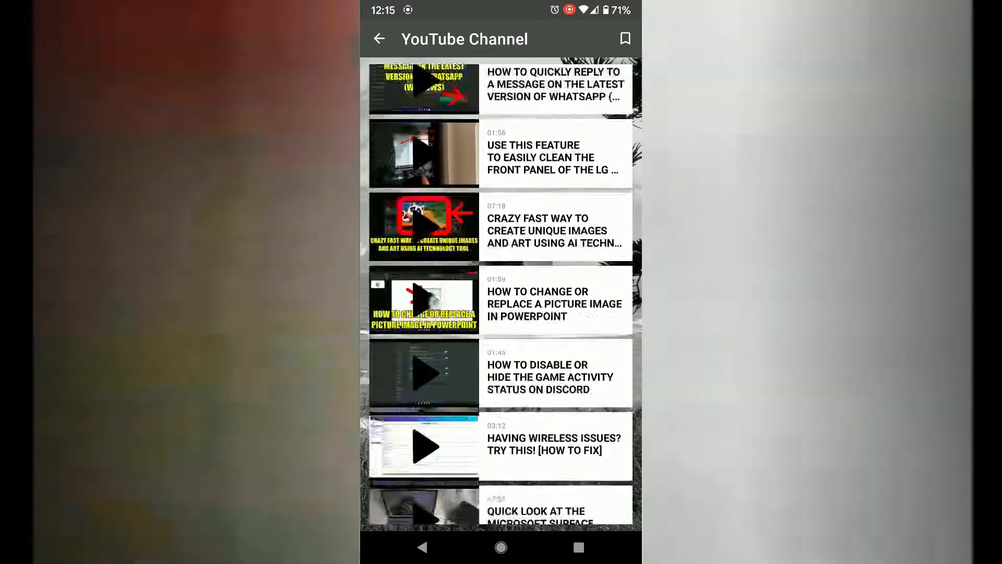
left_click(372, 41)
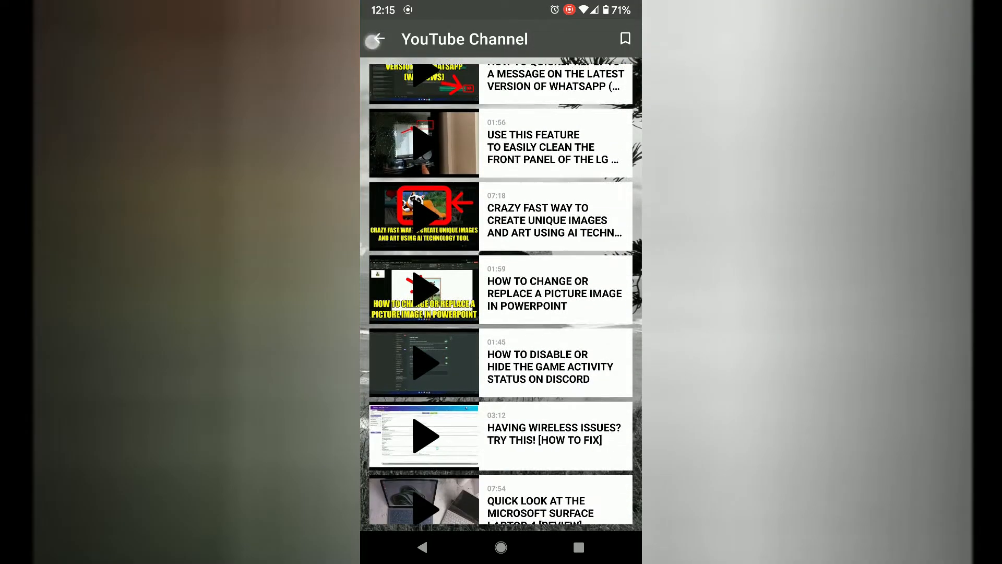
View the Instagram profile section and return to the home screen.
left_click(500, 296)
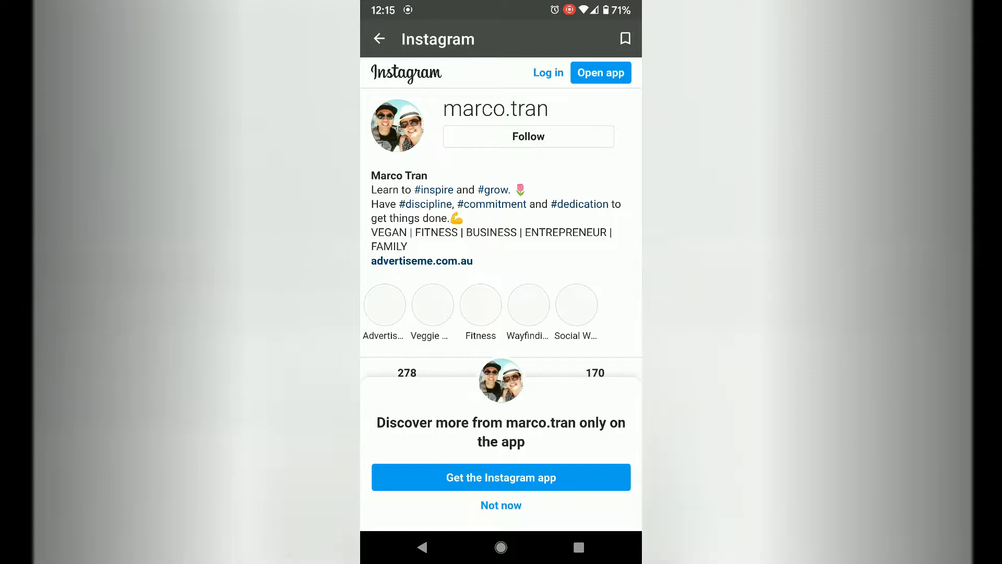
scroll(500, 313, "down", 5)
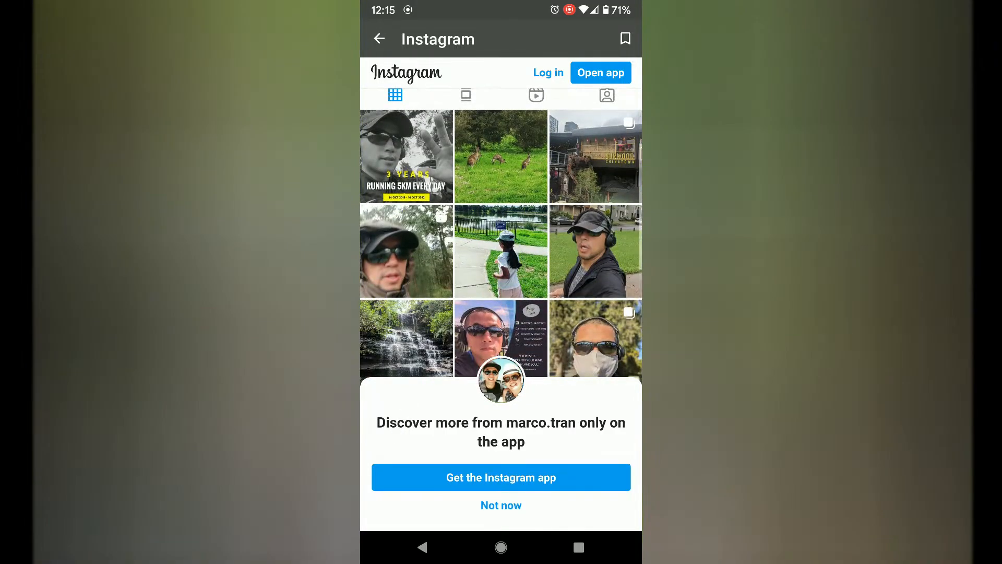
left_click(379, 38)
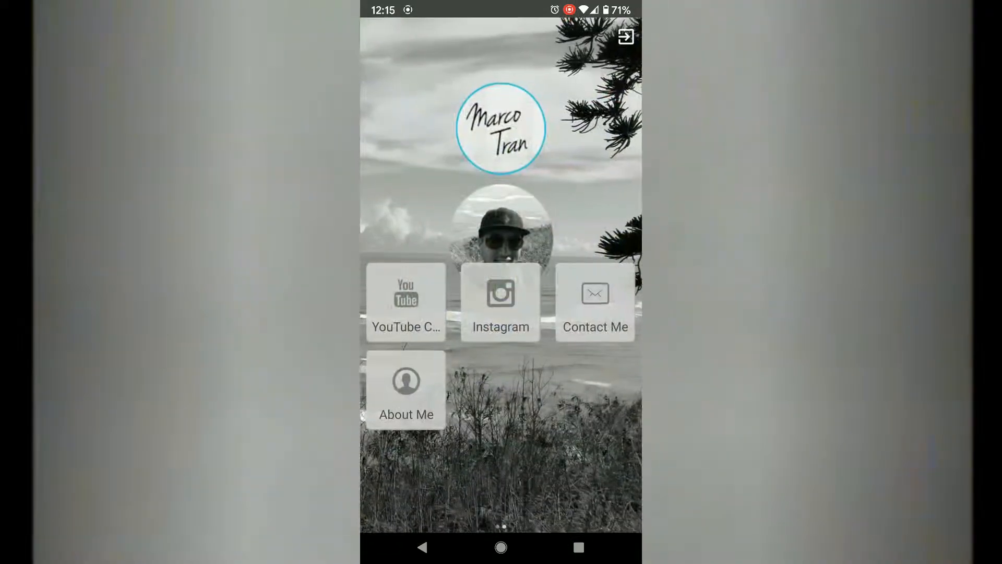
View the contact details in Contact Me and read through the About Me page.
left_click(595, 300)
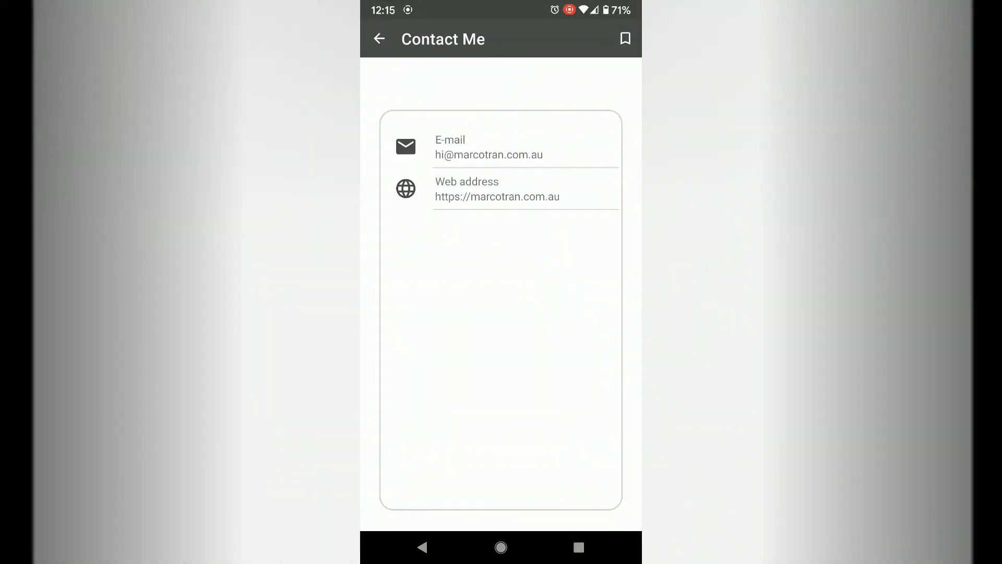
left_click(379, 31)
left_click(409, 391)
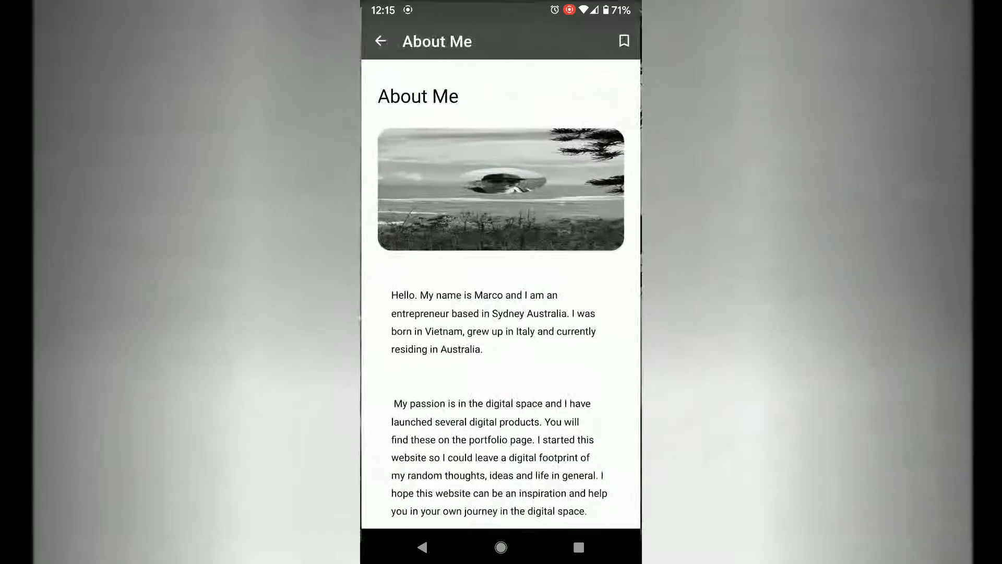
scroll(419, 459, "down", 2)
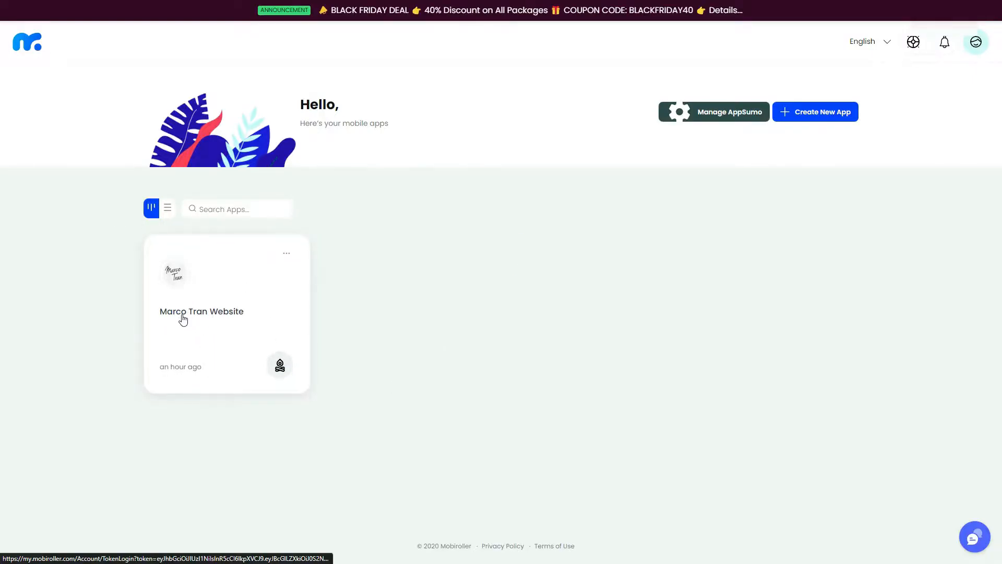
Open the personal website app project in MobiRoller and browse all available templates for it.
left_click(175, 277)
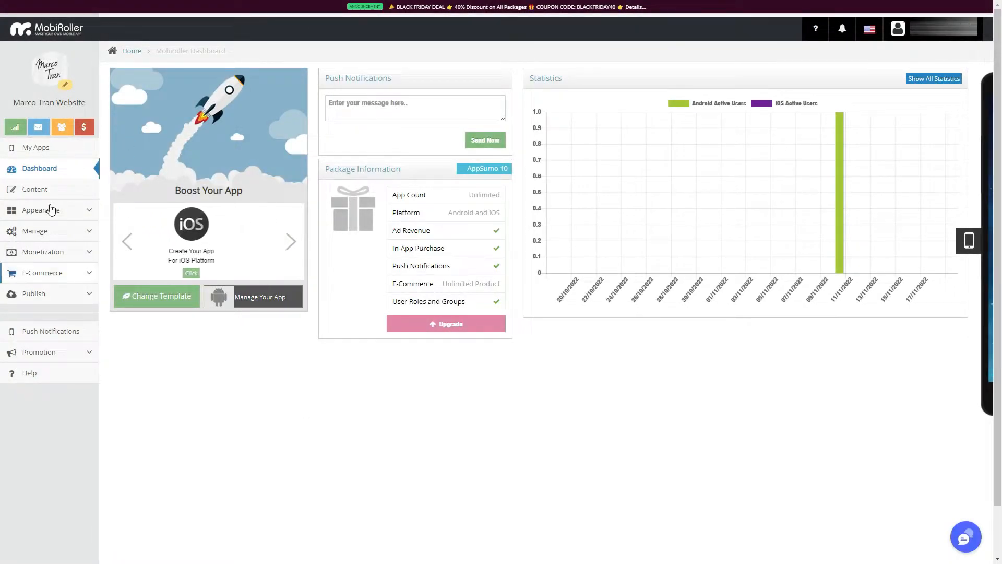
left_click(173, 297)
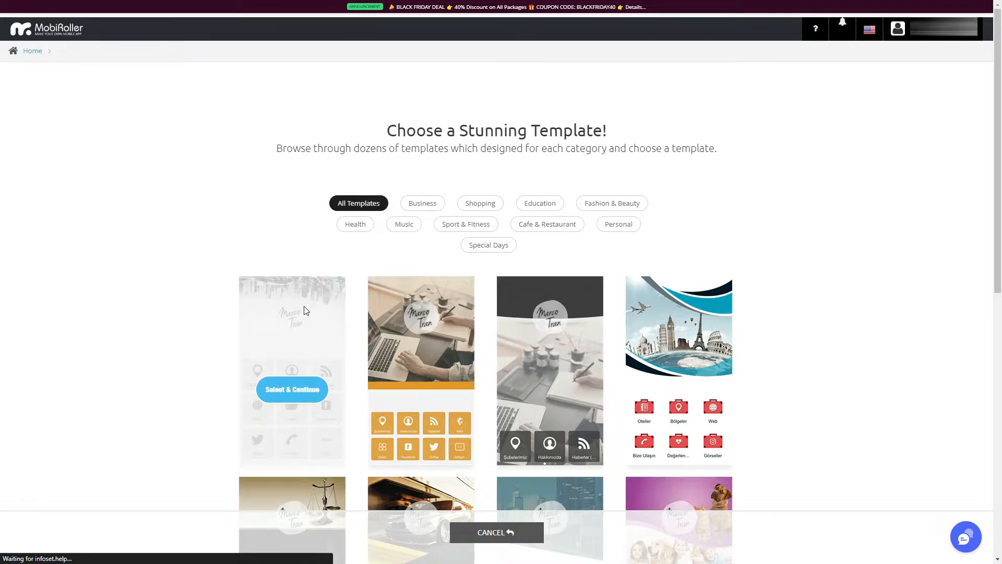
scroll(448, 424, "down", 7)
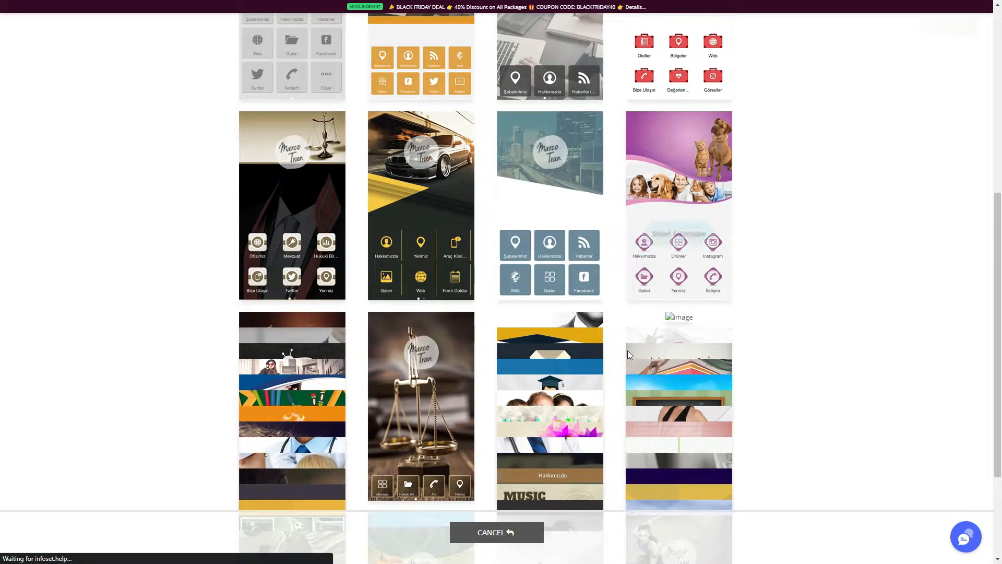
scroll(623, 372, "down", 1)
scroll(623, 372, "down", 3)
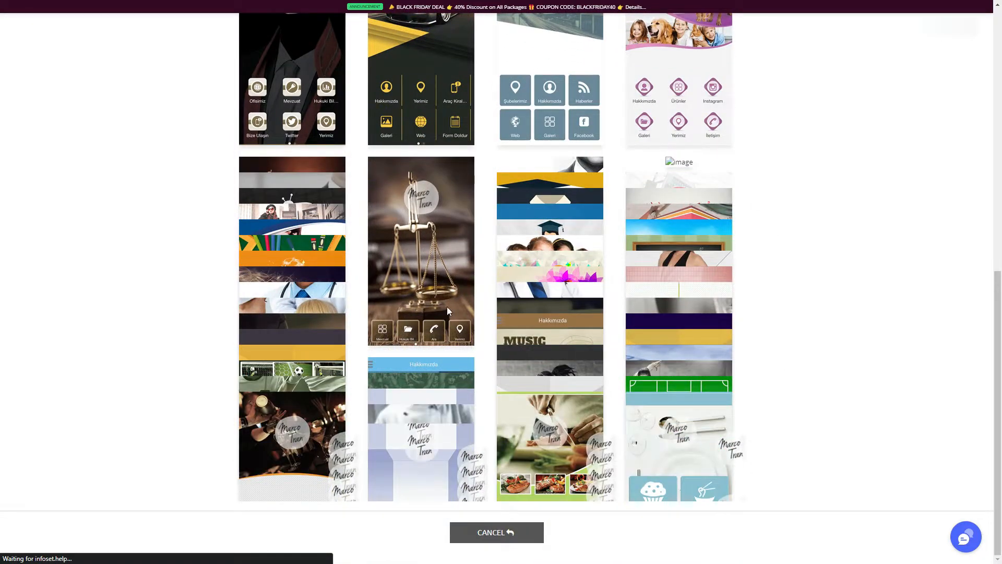
scroll(447, 305, "up", 6)
scroll(448, 306, "up", 4)
scroll(448, 305, "down", 7)
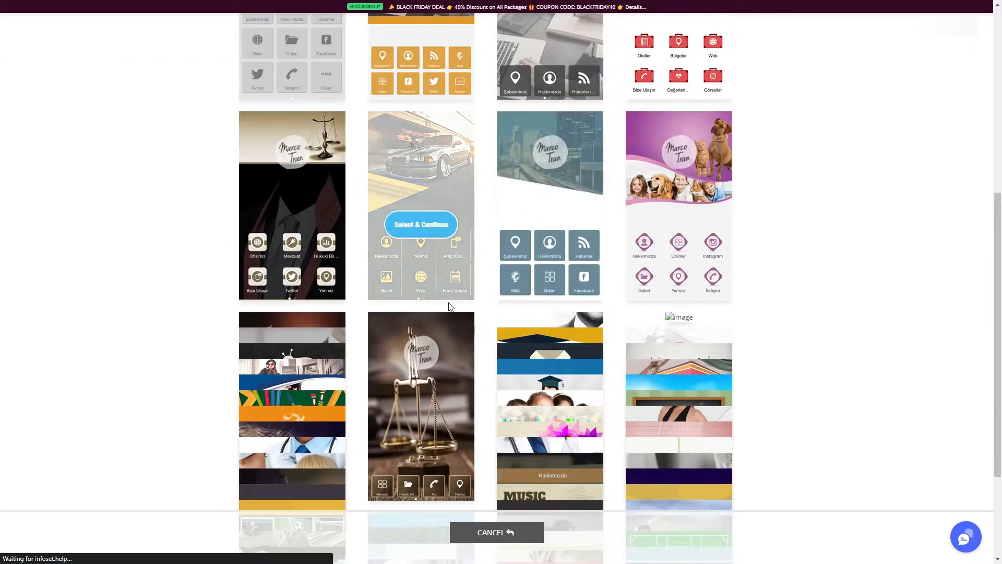
scroll(449, 305, "up", 5)
scroll(449, 306, "up", 2)
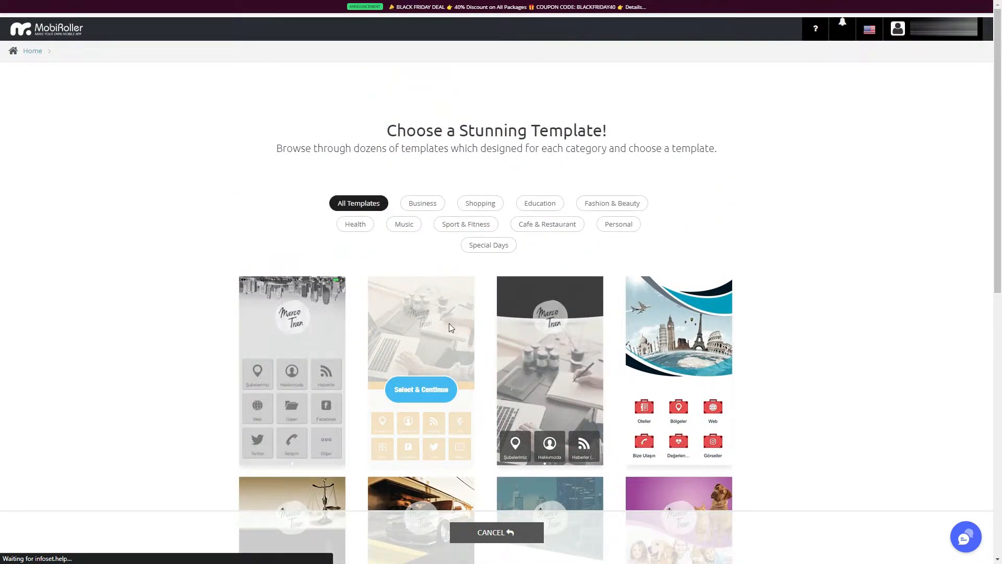
Browse the Education and Business template categories, and return to the dashboard without choosing a template.
left_click(546, 209)
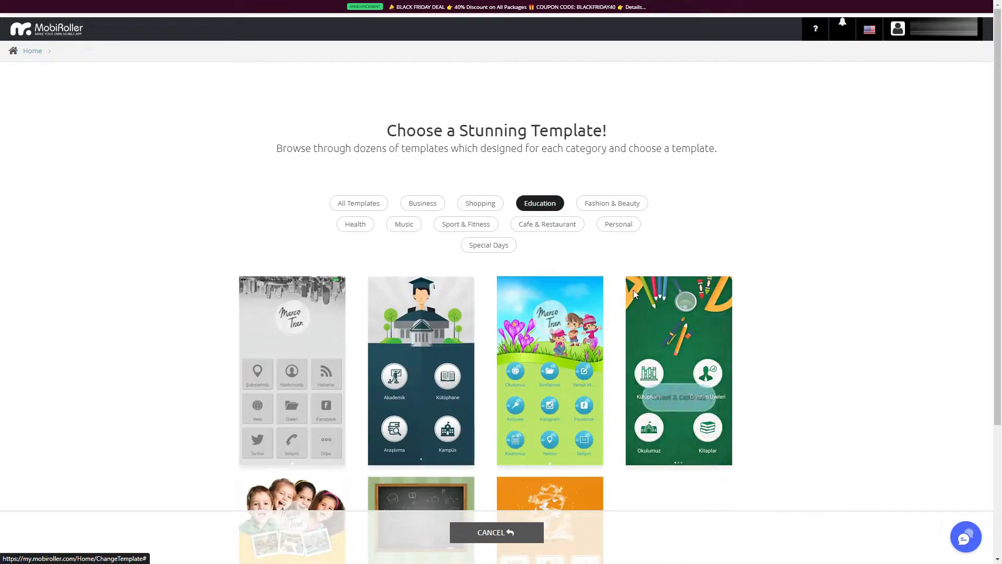
left_click(438, 210)
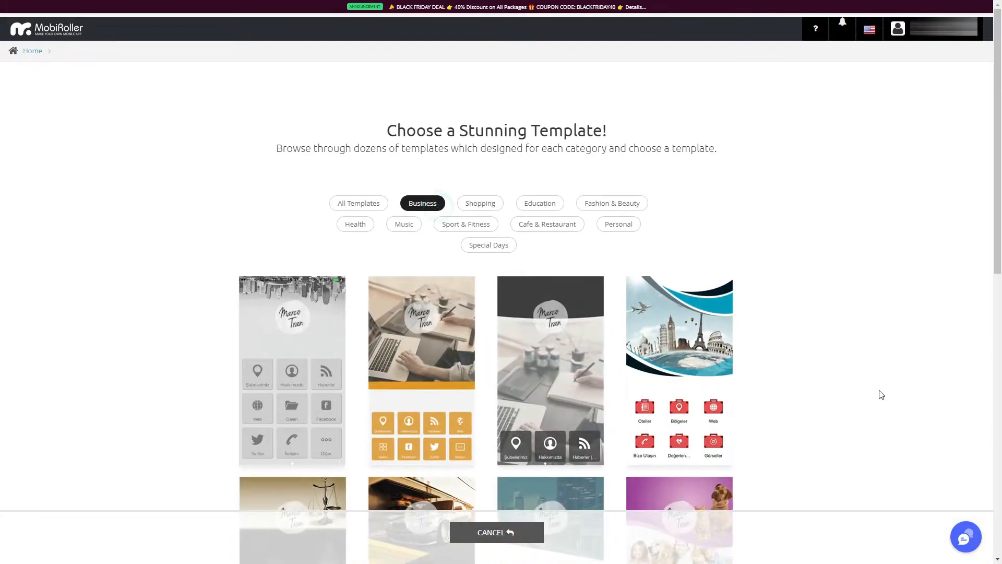
scroll(880, 394, "down", 8)
scroll(880, 394, "down", 3)
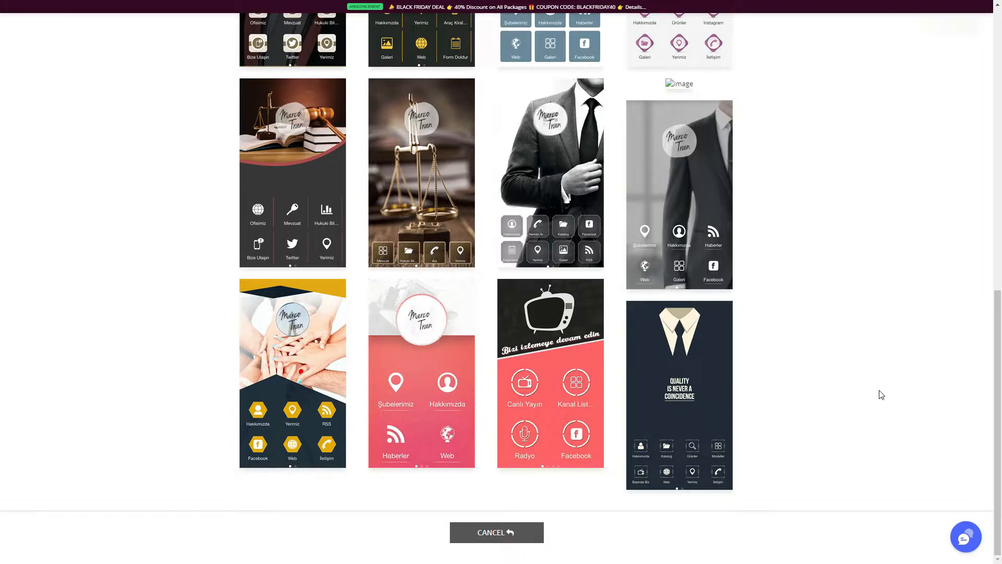
scroll(880, 394, "up", 11)
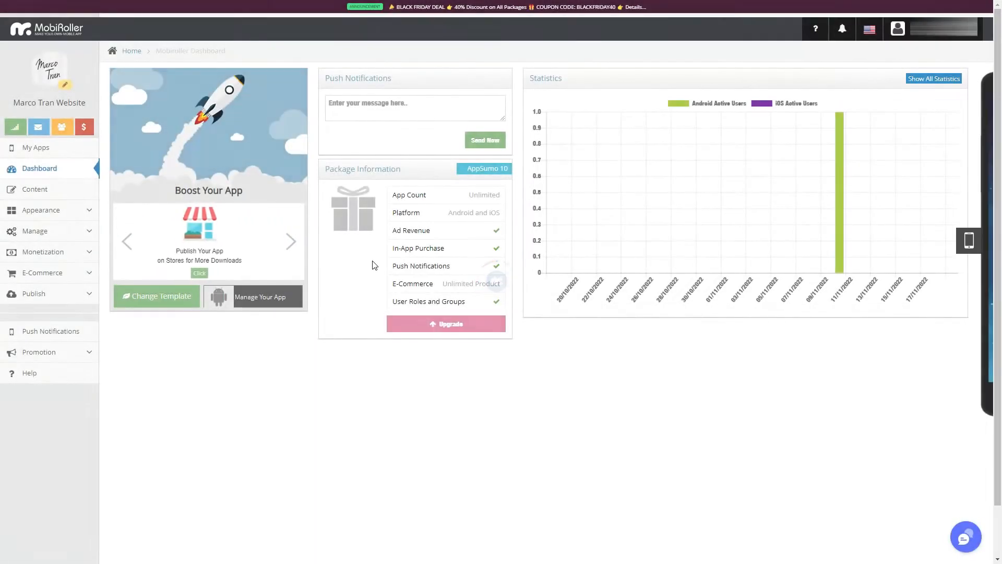
Open the Website module in the app content, switch it to Draft and back to Publish, and save it.
left_click(43, 190)
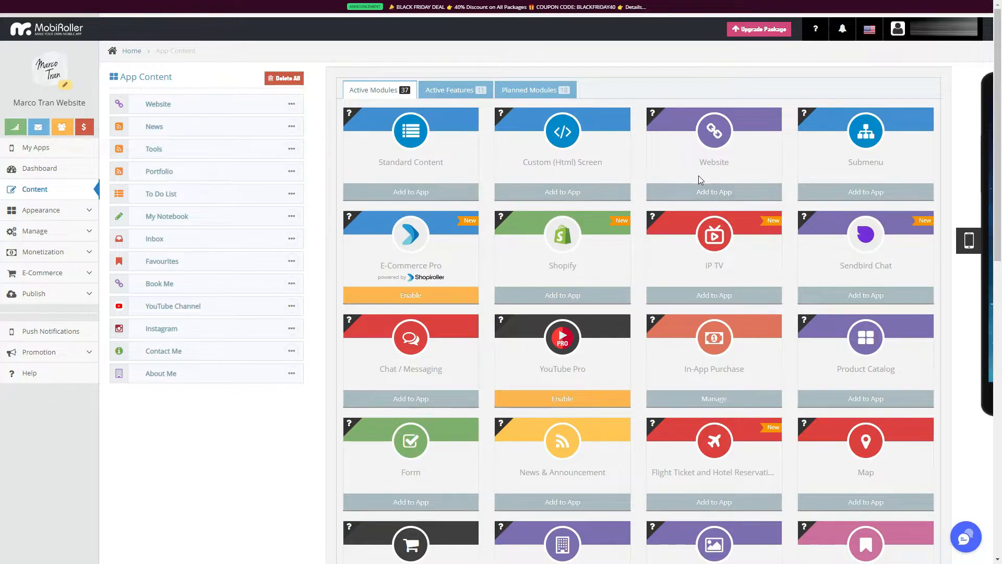
left_click(236, 109)
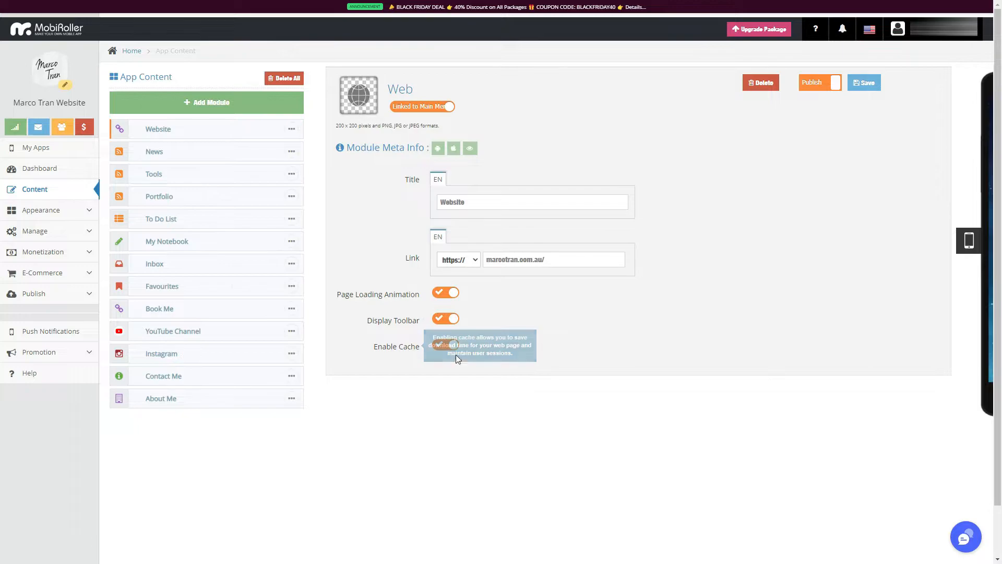
left_click(817, 85)
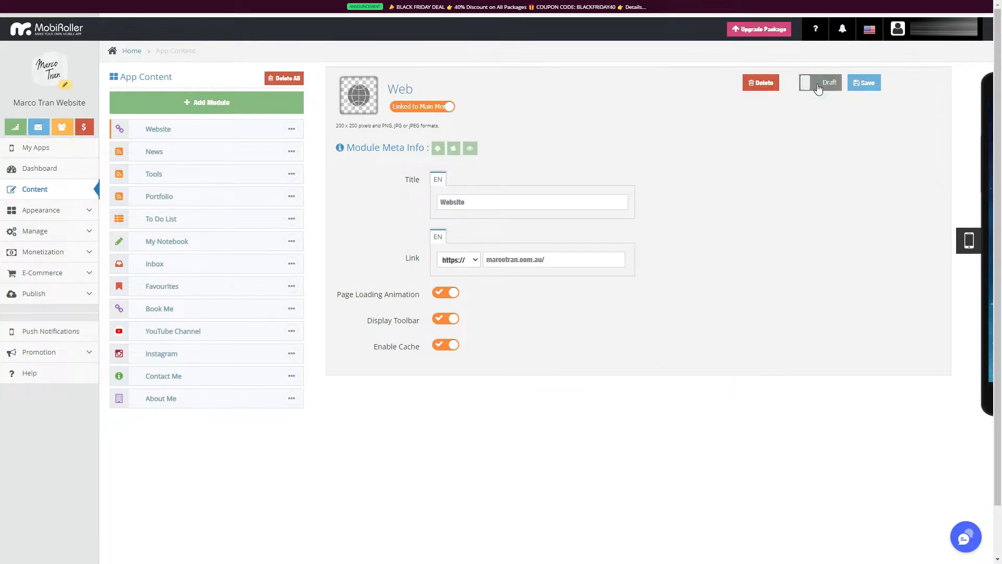
left_click(818, 85)
left_click(859, 90)
Examine the News module's RSS link and browse its available appearance layouts.
left_click(208, 155)
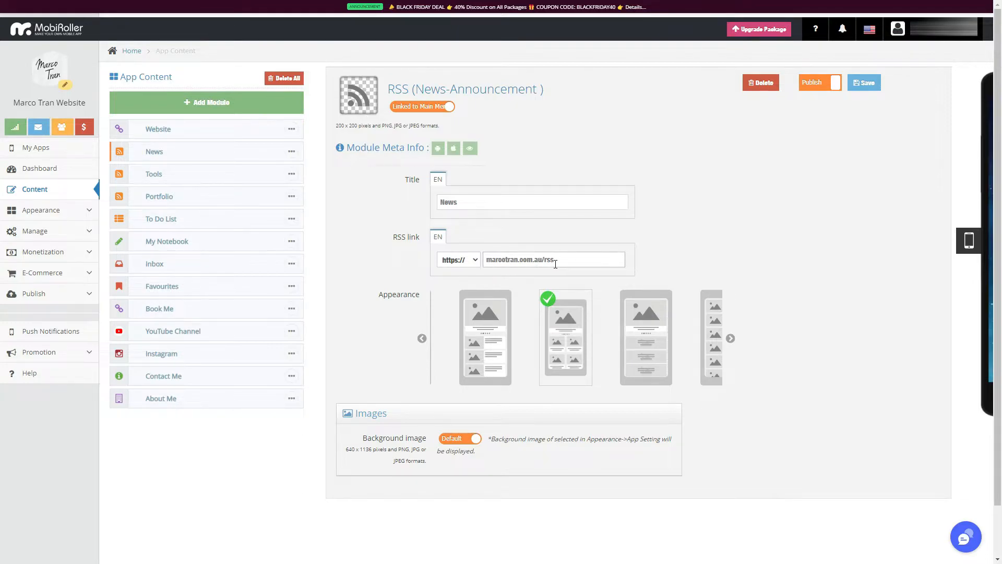
left_click_drag(560, 262, 434, 259)
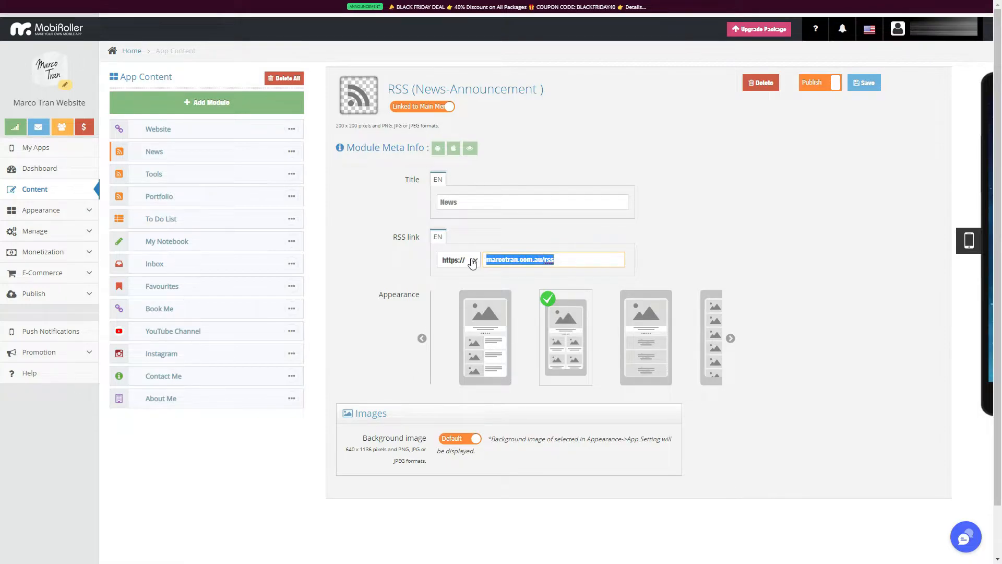
left_click(508, 260)
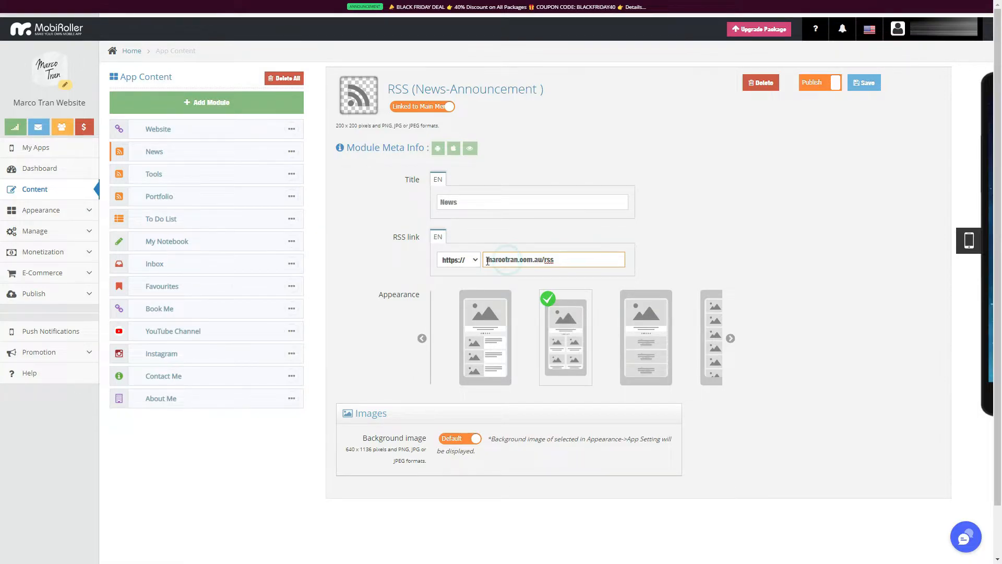
left_click_drag(579, 261, 485, 258)
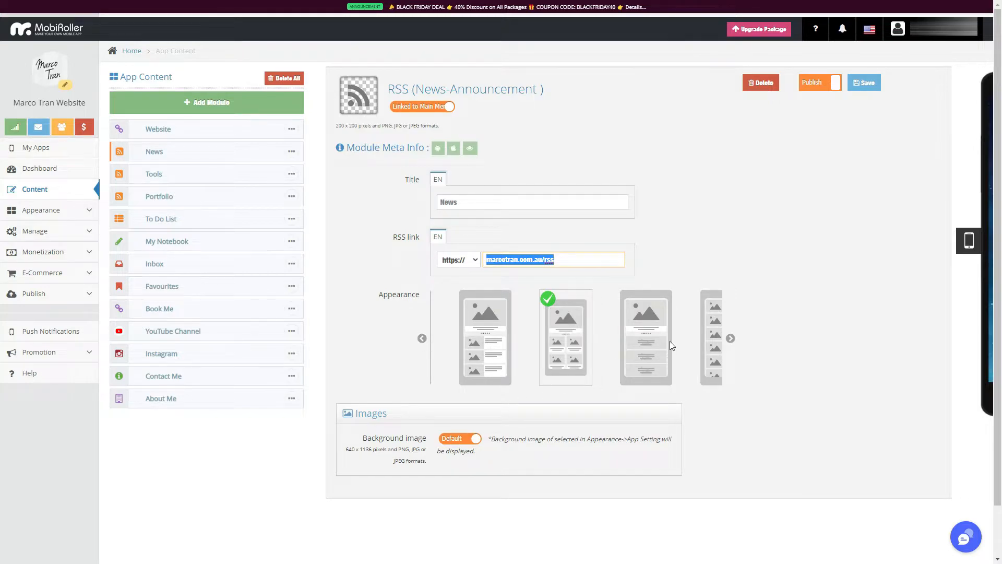
left_click(730, 338)
left_click(730, 339)
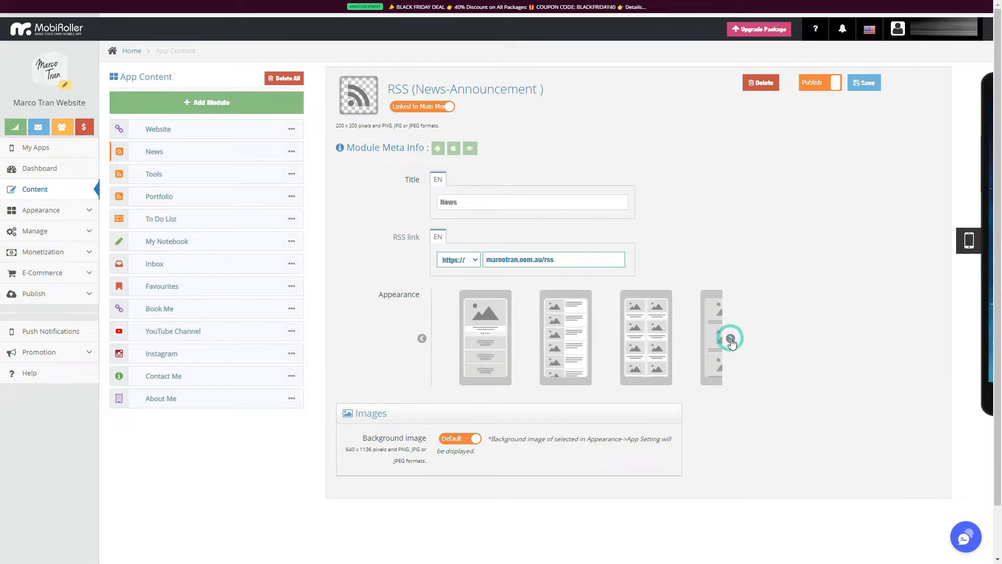
Browse the remaining News module layouts and select the one with a large image above a grid of four smaller images.
left_click(730, 338)
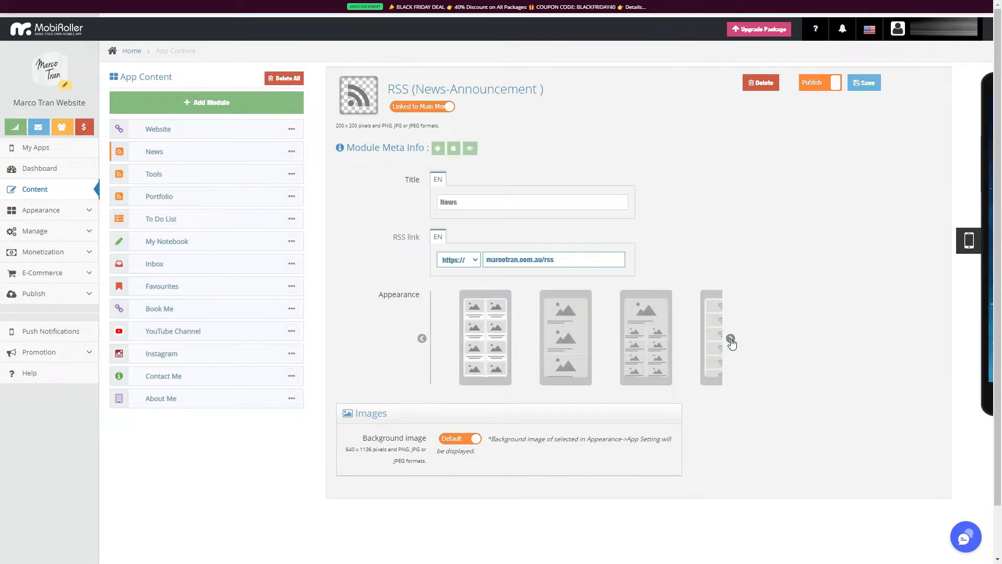
left_click(730, 338)
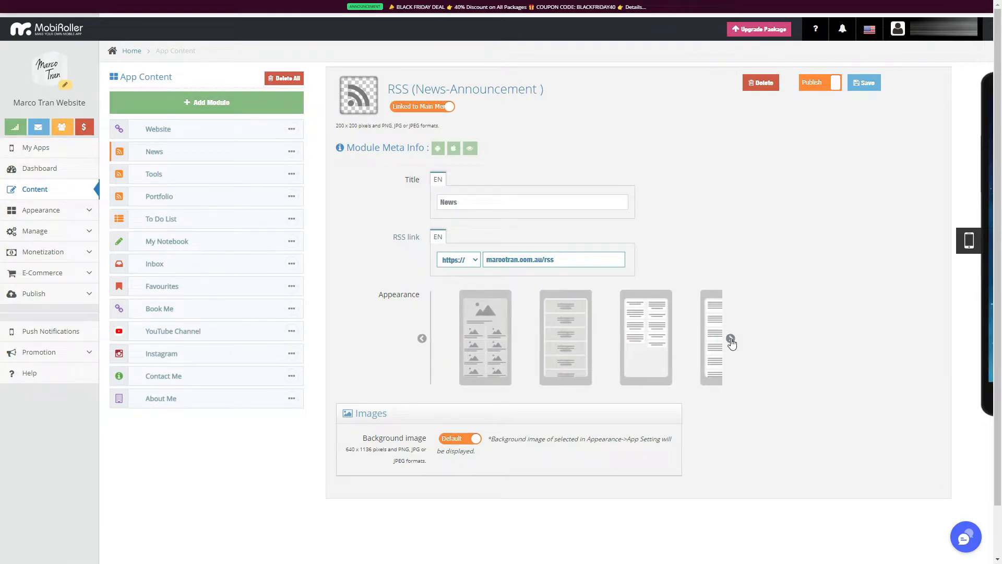
left_click(730, 338)
left_click(730, 338)
left_click(730, 338)
left_click(671, 346)
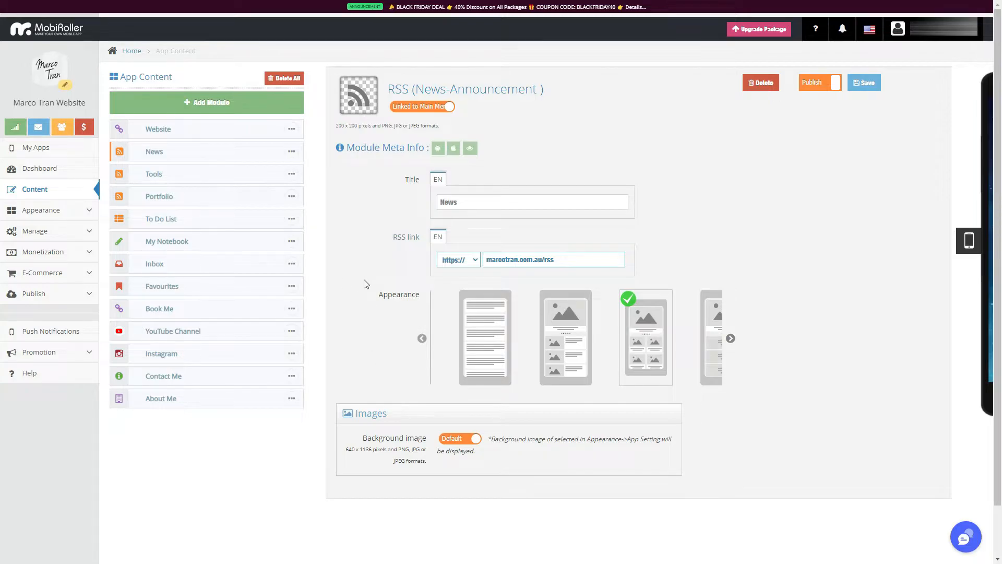
Open the Tools module and examine its RSS link, highlighting the whole address and its post_type=product part.
left_click(174, 174)
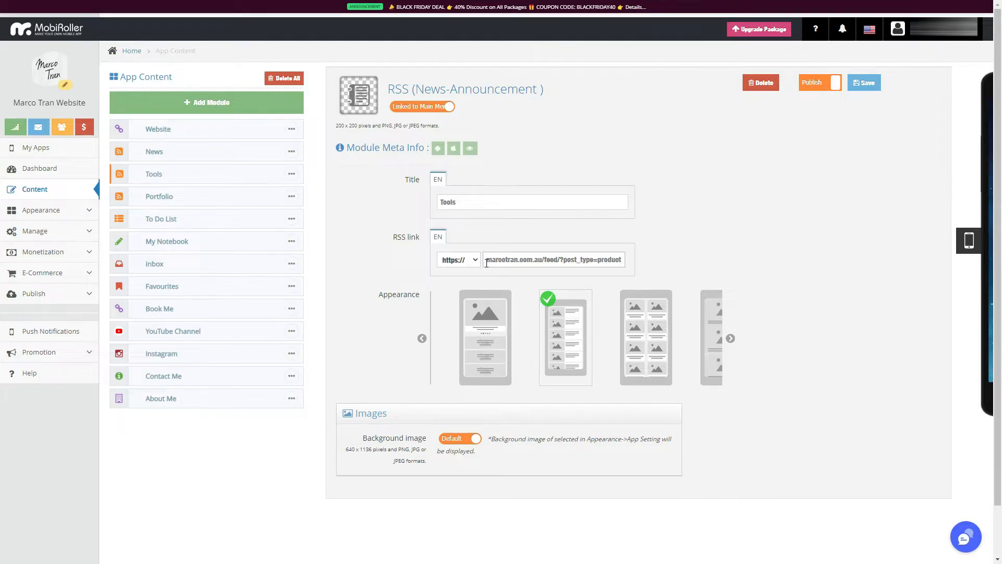
left_click_drag(487, 263, 624, 262)
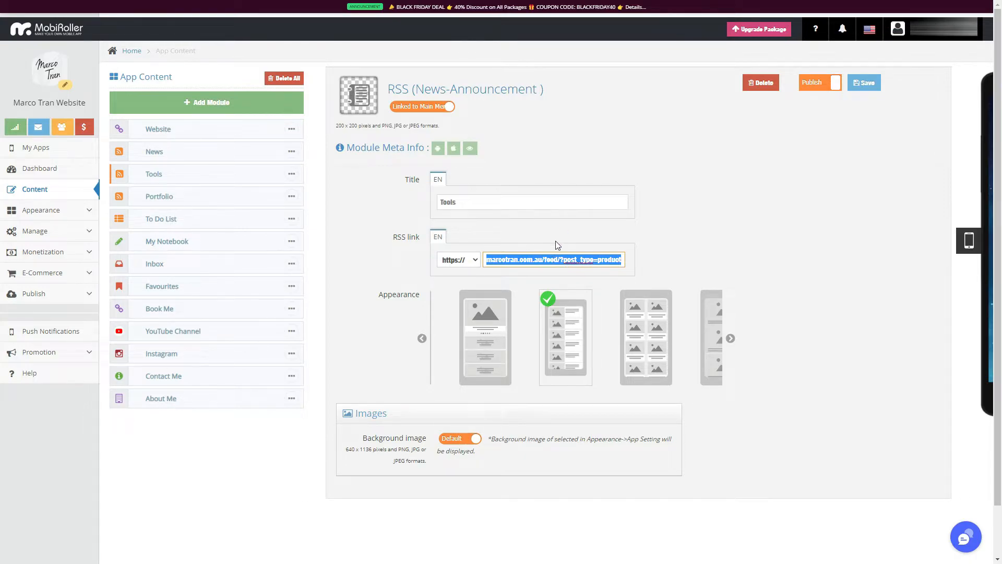
left_click(562, 260)
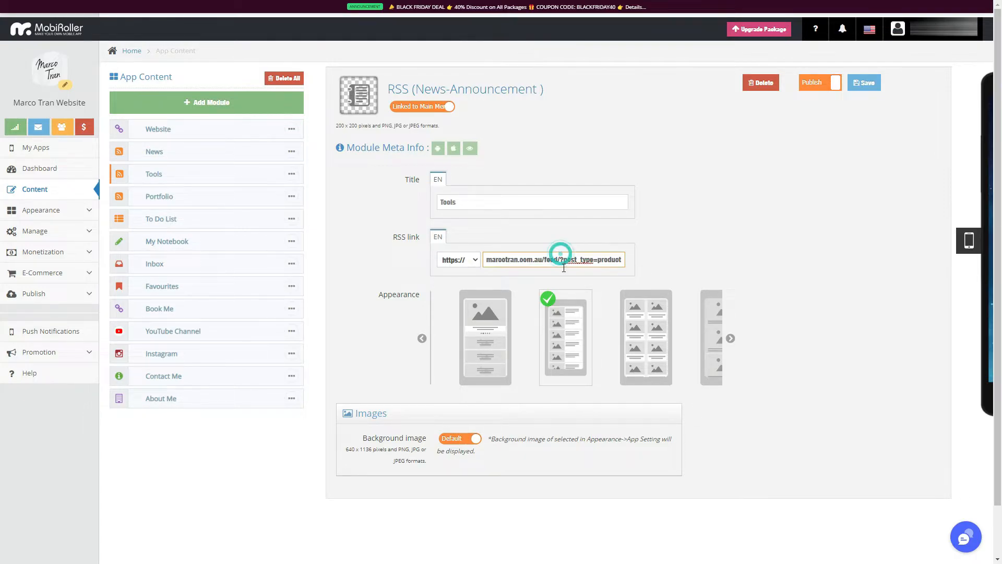
left_click_drag(562, 259, 621, 261)
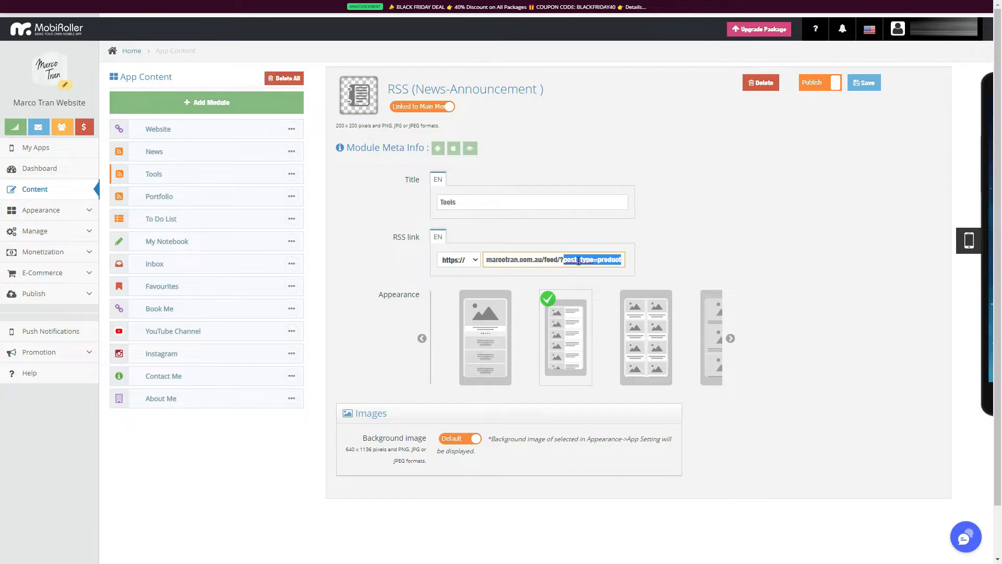
left_click(598, 259)
left_click_drag(626, 259, 484, 260)
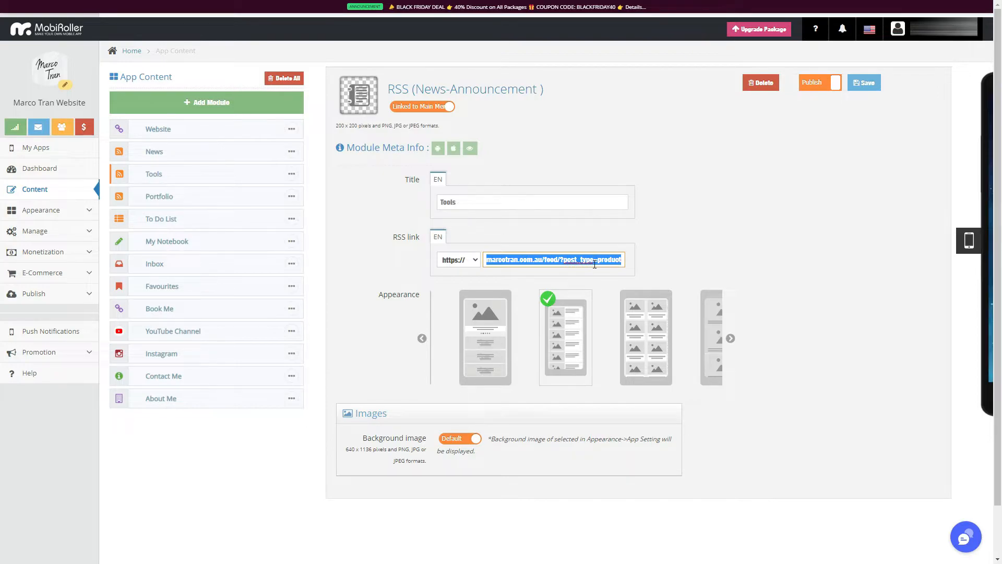
left_click(525, 261)
left_click(522, 261)
left_click(626, 261)
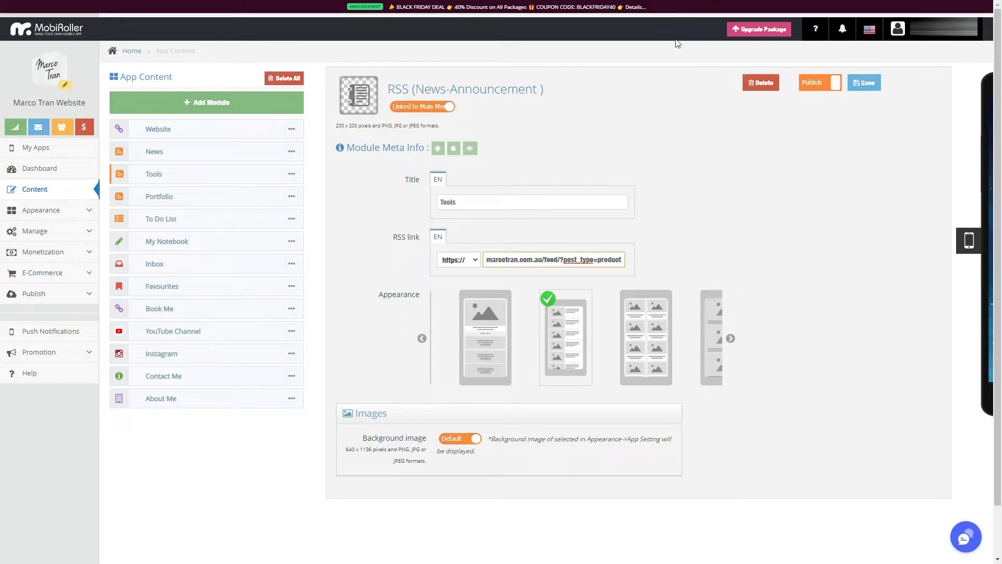
View the settings of the To Do List, My Notebook, Inbox and Favourites modules one after another.
left_click(207, 223)
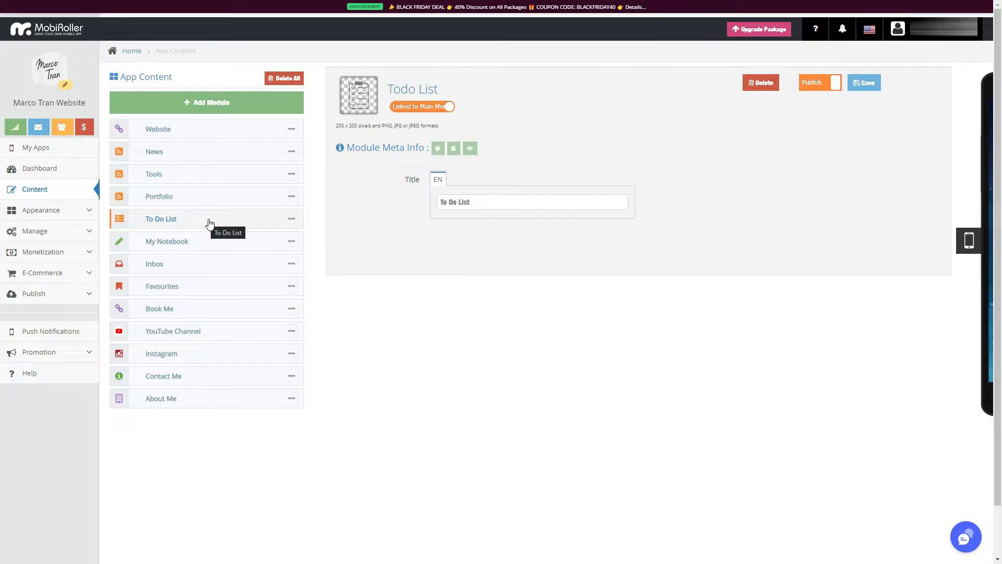
left_click(205, 247)
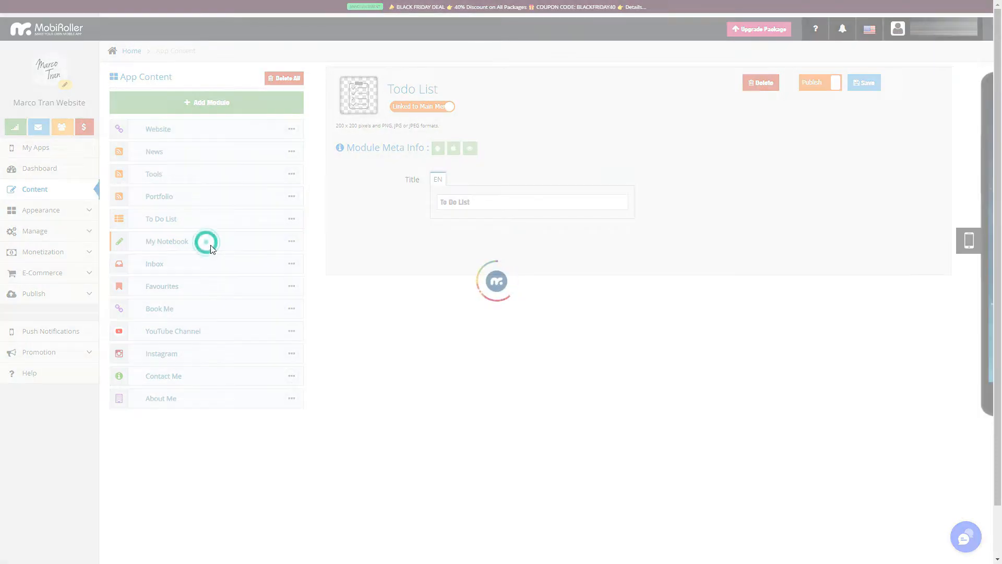
left_click(220, 267)
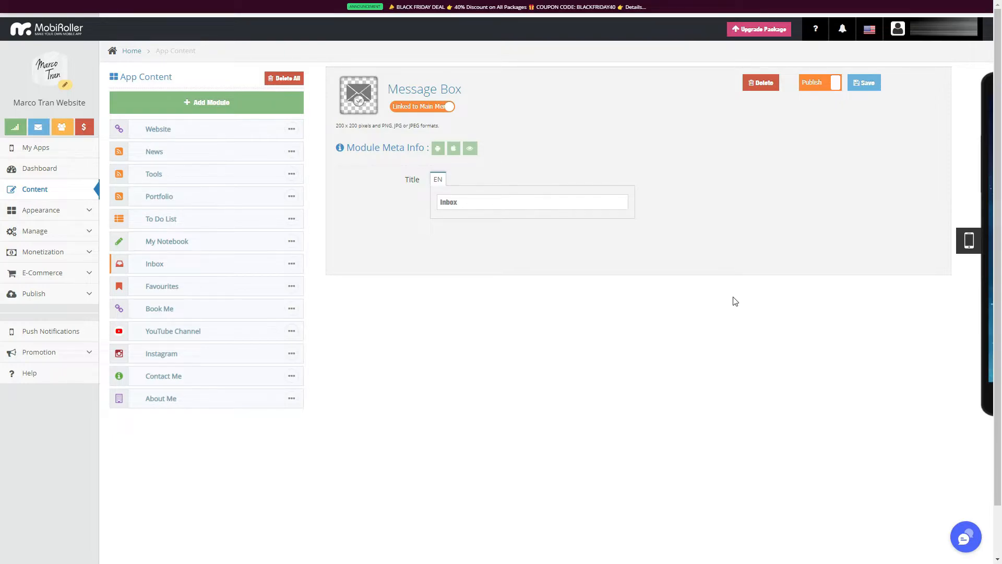
left_click(193, 297)
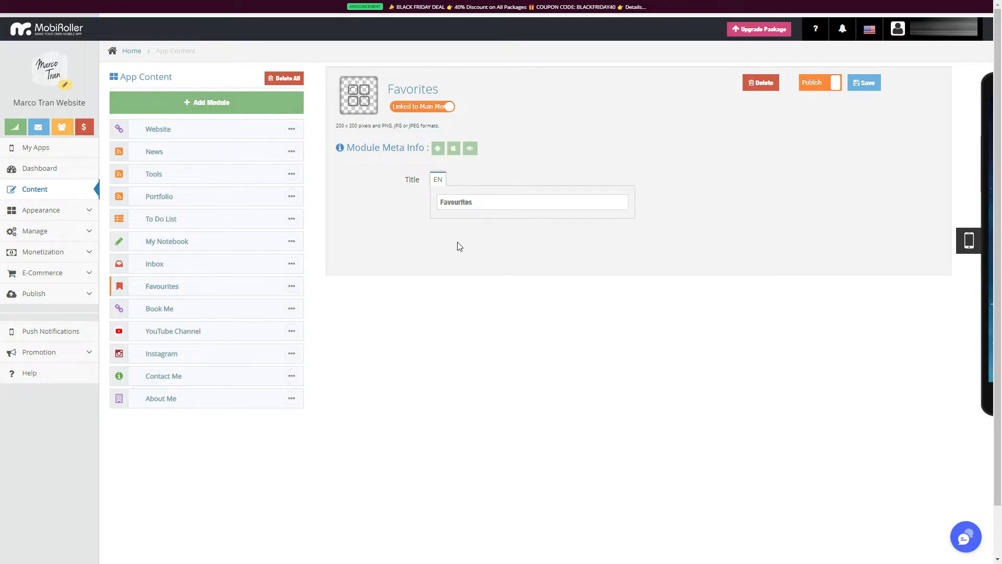
Examine the Book Me module's web link and the YouTube Channel module's account field, highlighting each value.
left_click(205, 311)
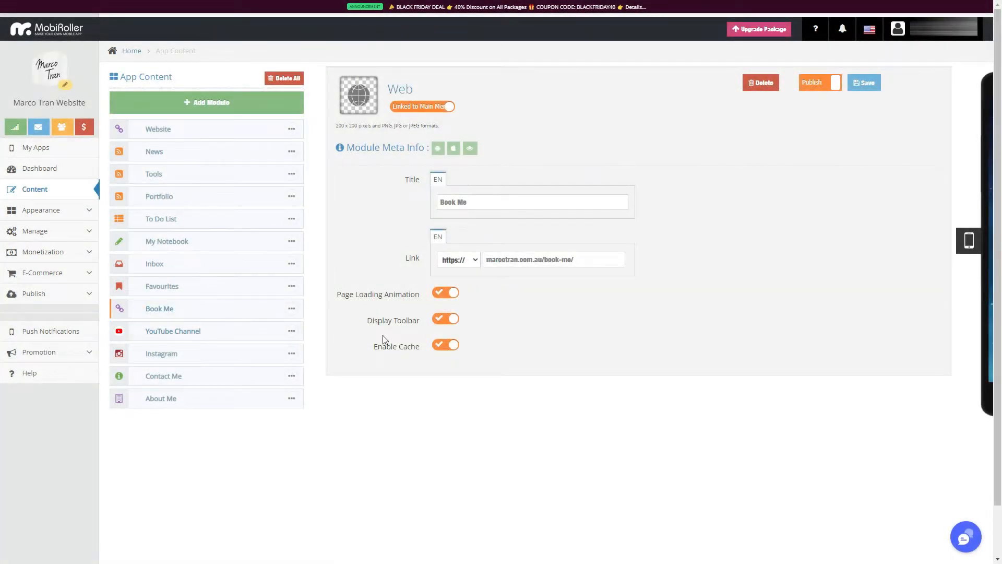
left_click_drag(580, 259, 401, 255)
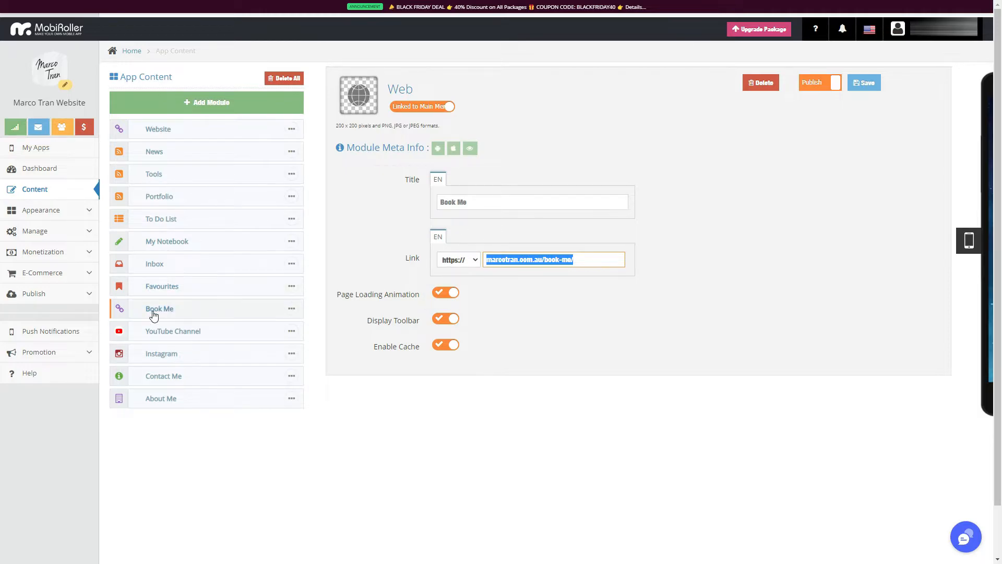
left_click(160, 334)
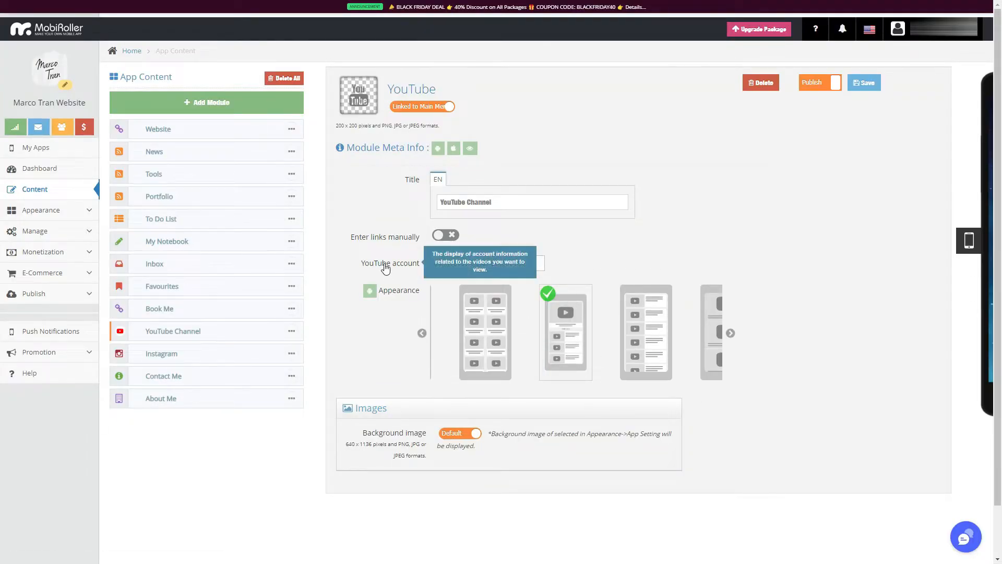
left_click_drag(521, 269, 434, 265)
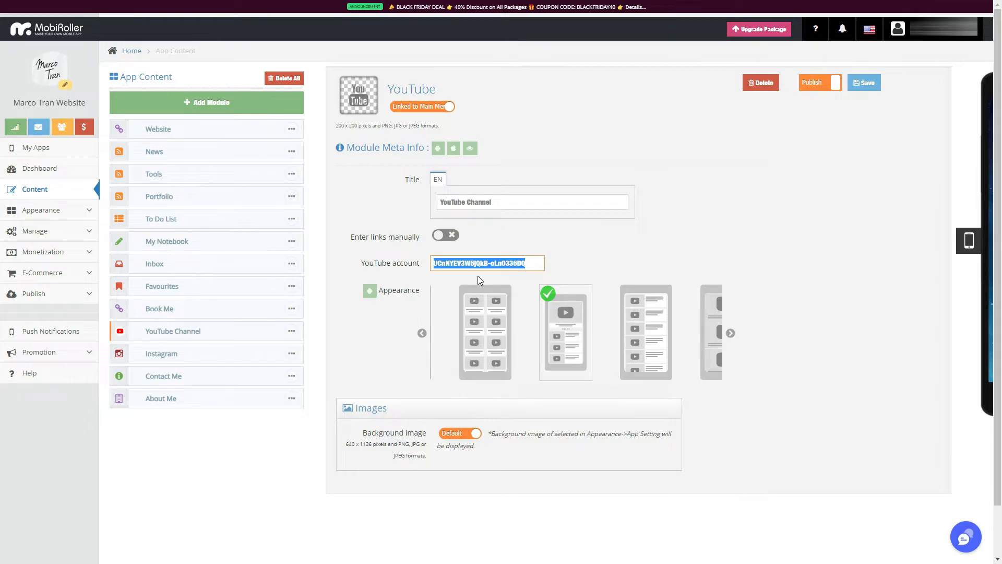
View the Instagram and Contact Me module settings, and read through all the About Me fields, including the social links.
left_click(165, 360)
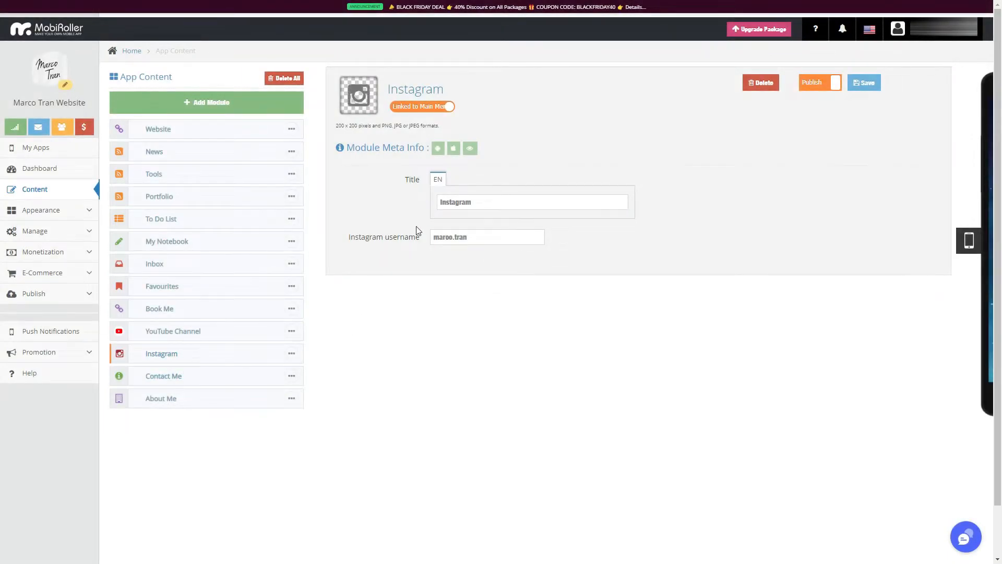
left_click(199, 374)
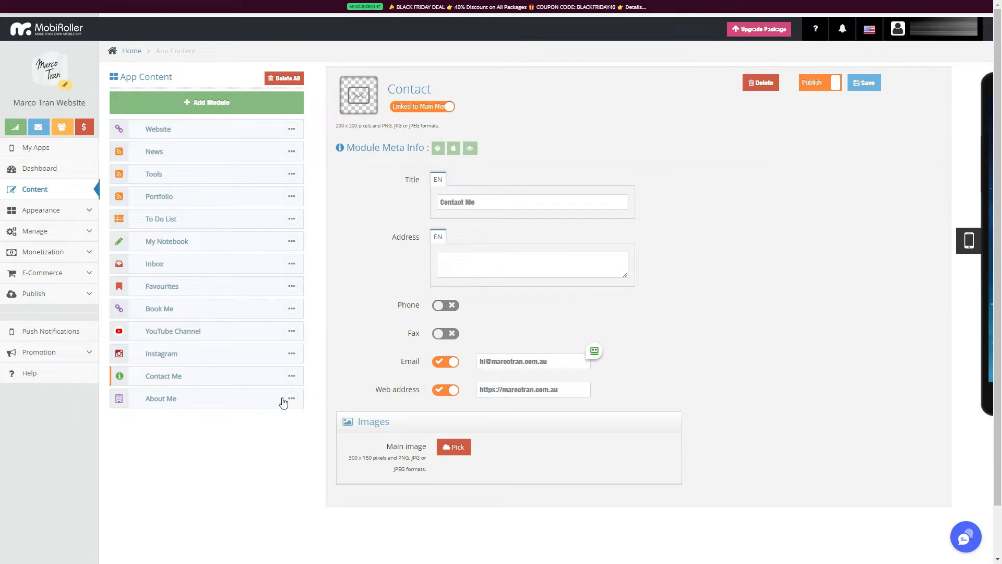
left_click(164, 403)
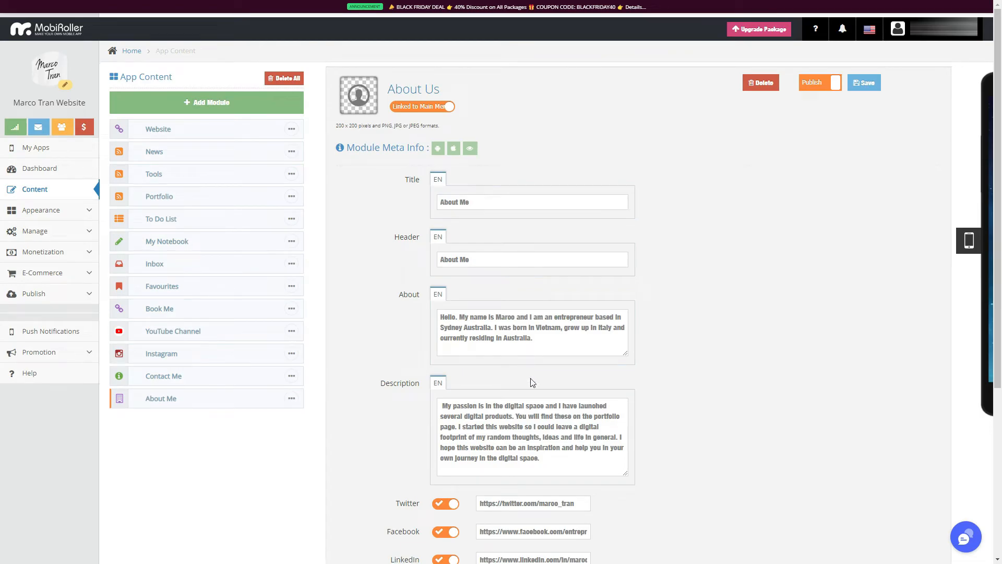
scroll(377, 436, "down", 3)
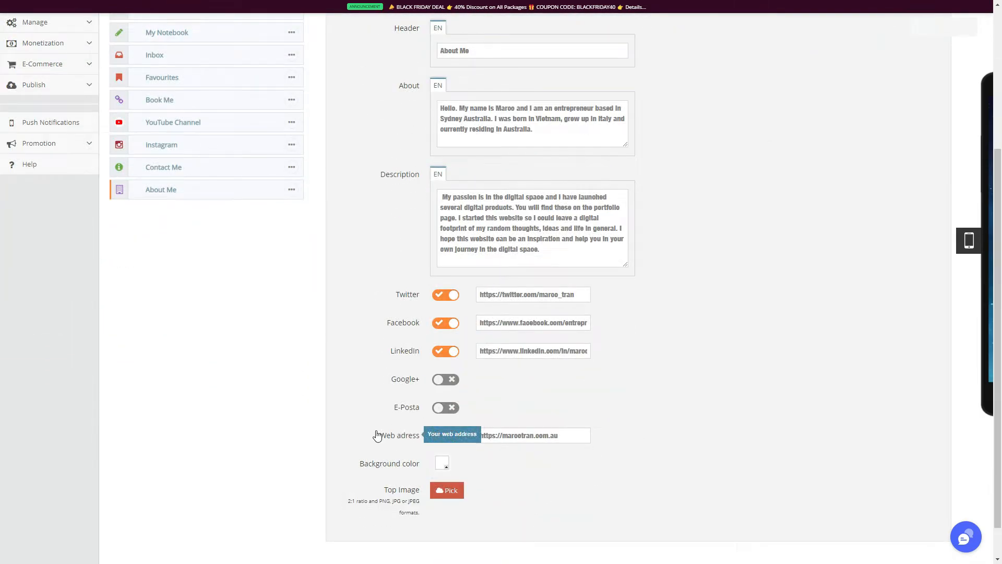
scroll(505, 273, "down", 1)
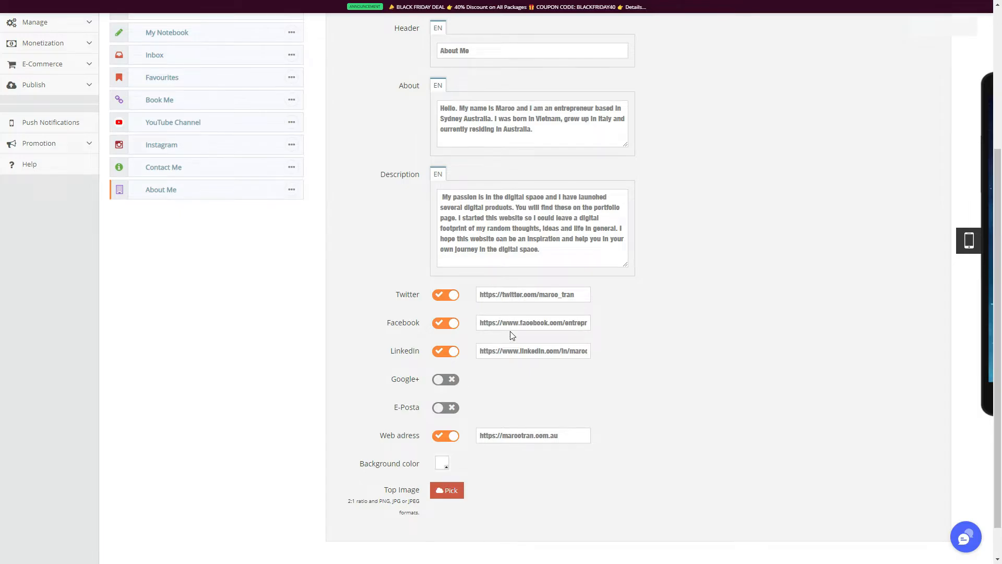
scroll(560, 471, "down", 1)
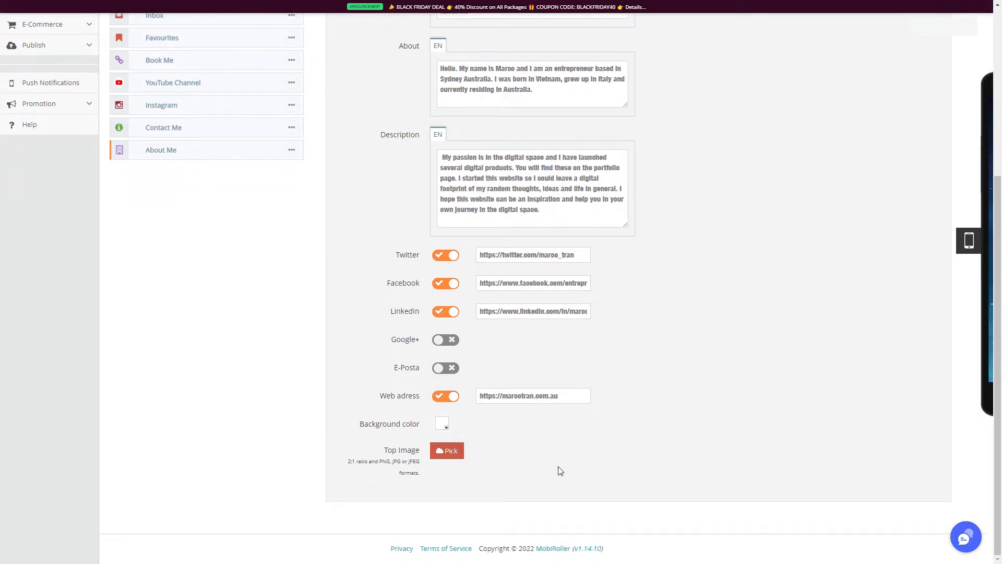
scroll(559, 470, "up", 5)
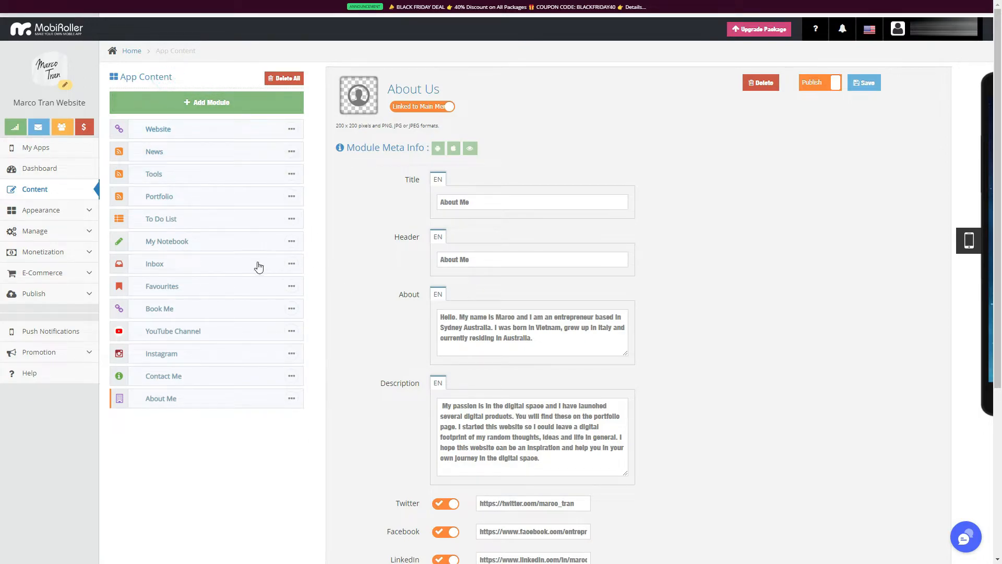
Open the catalogue of modules that can be added to the app and look through all the planned modules.
left_click(41, 191)
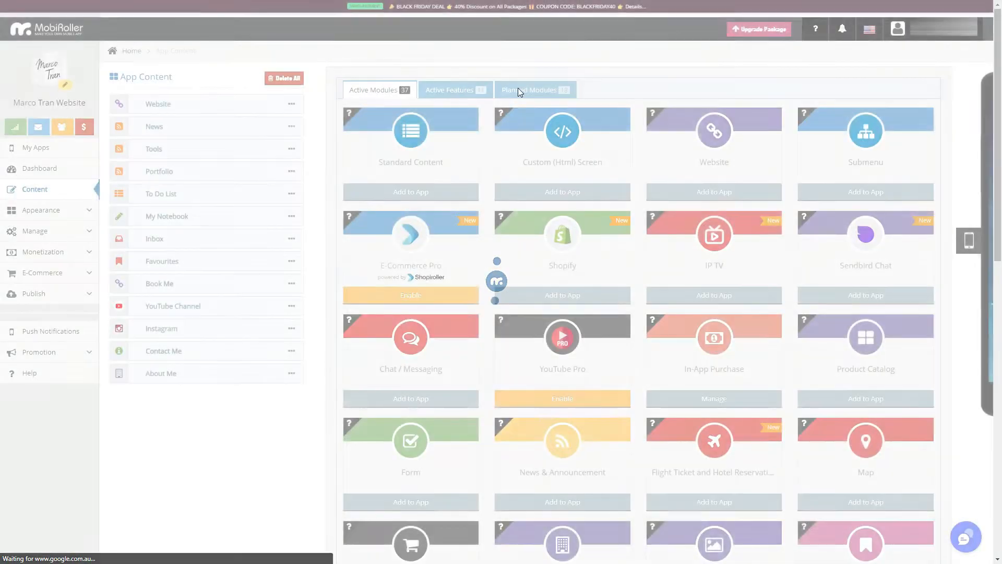
left_click(519, 90)
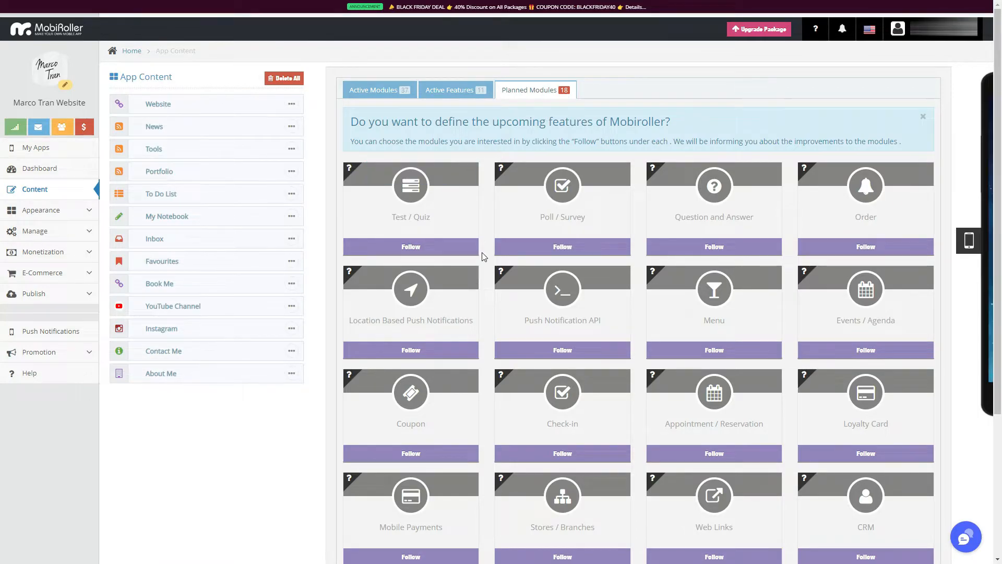
scroll(677, 308, "down", 3)
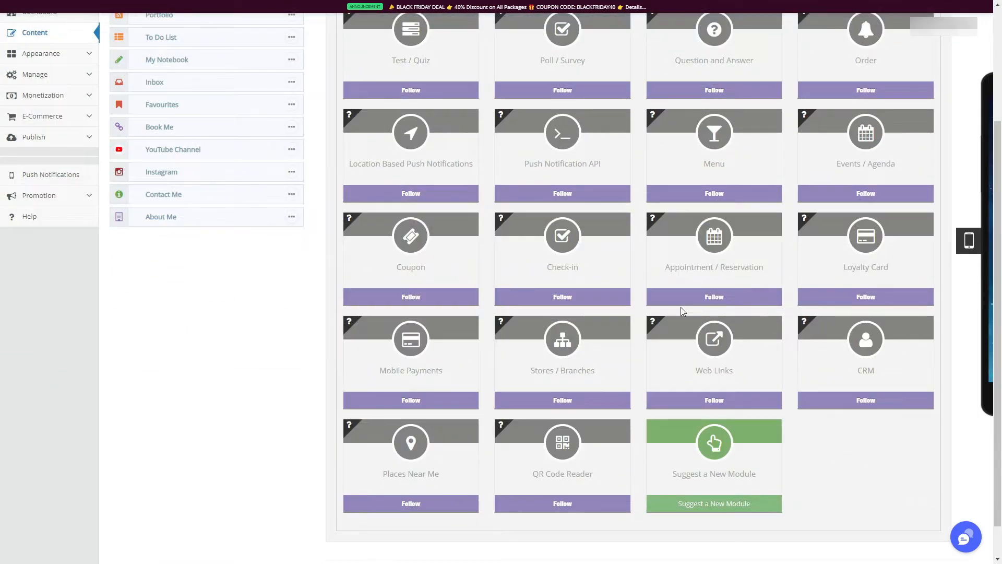
scroll(823, 431, "down", 1)
scroll(824, 435, "up", 3)
scroll(824, 432, "up", 1)
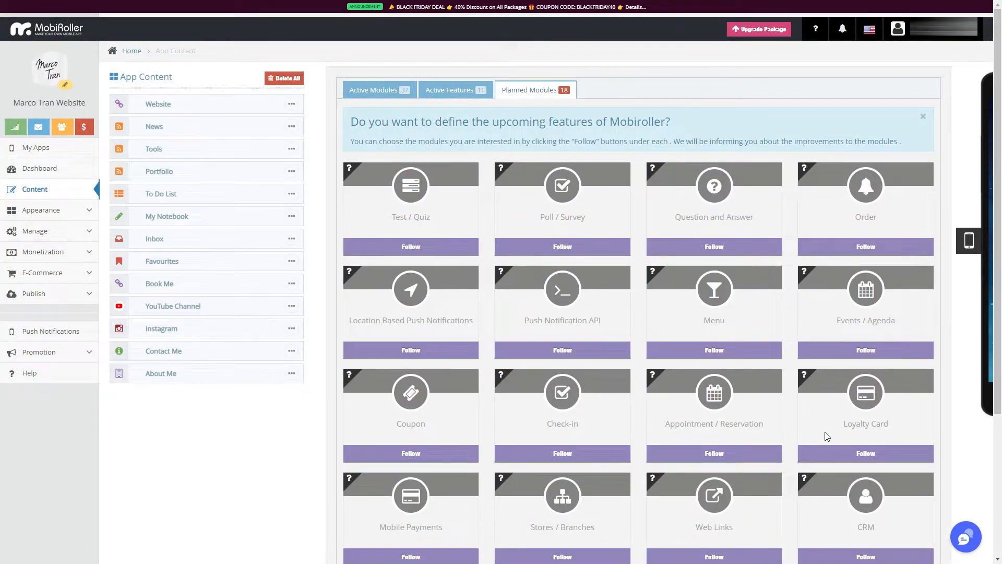
scroll(792, 316, "down", 2)
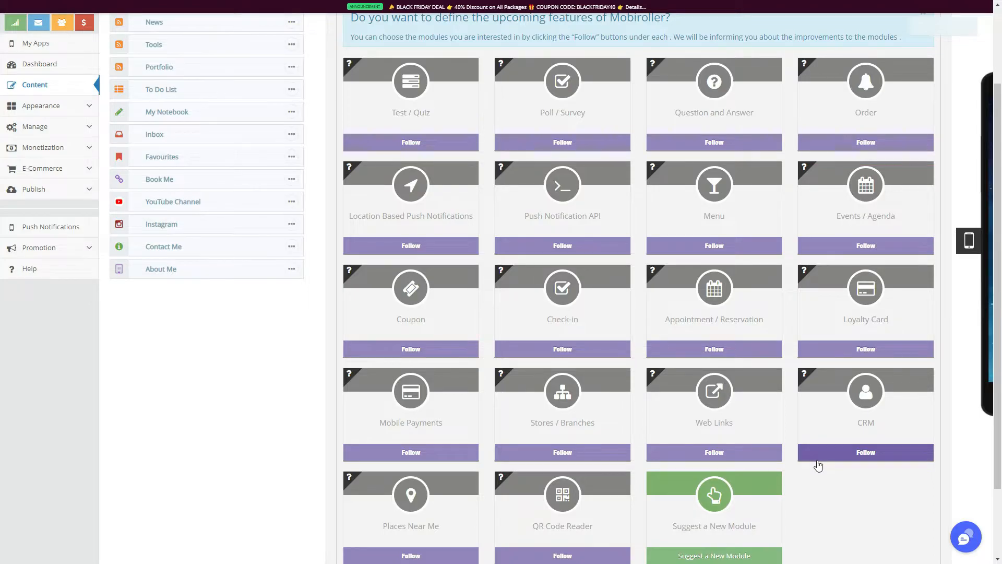
scroll(817, 464, "up", 2)
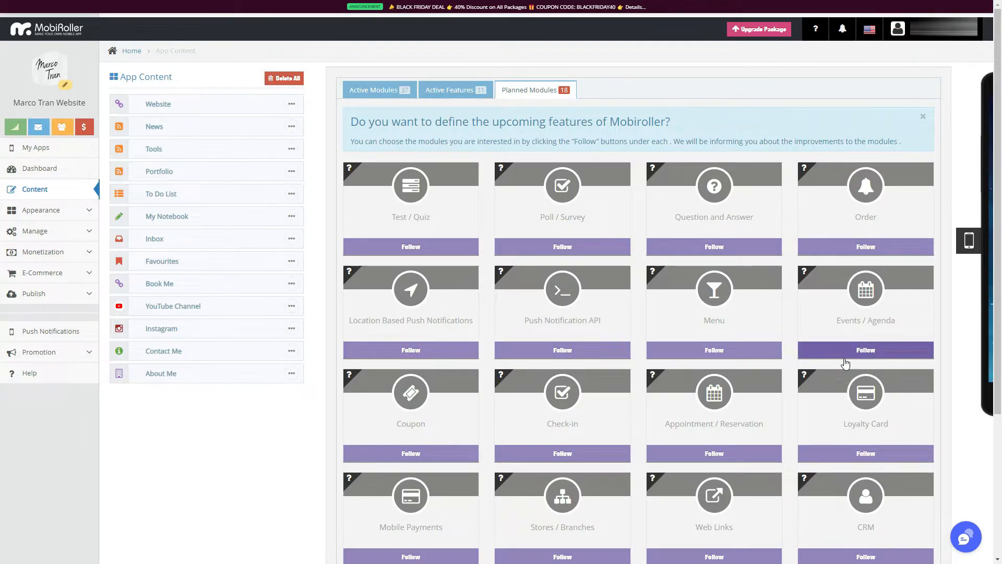
scroll(845, 364, "down", 2)
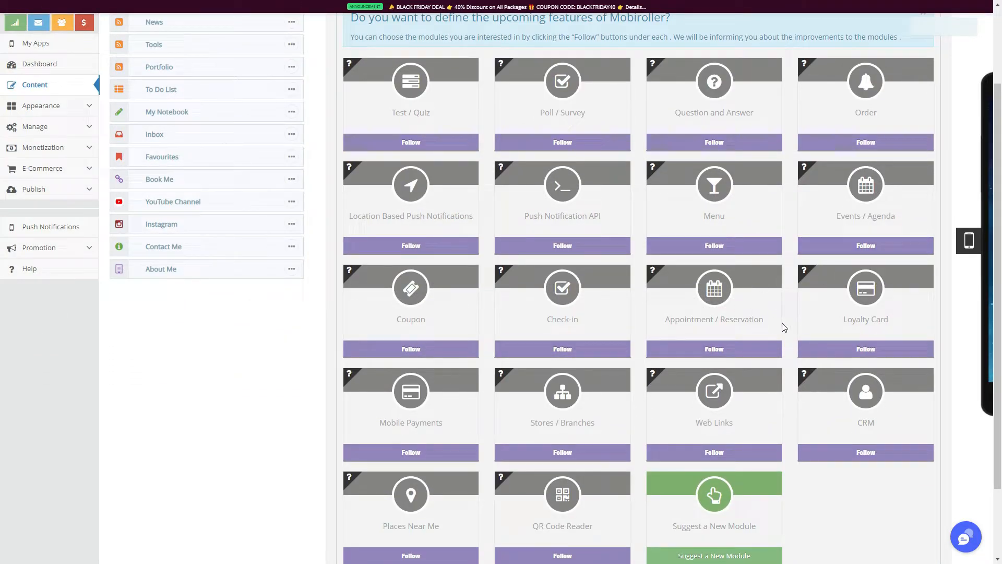
scroll(785, 335, "down", 2)
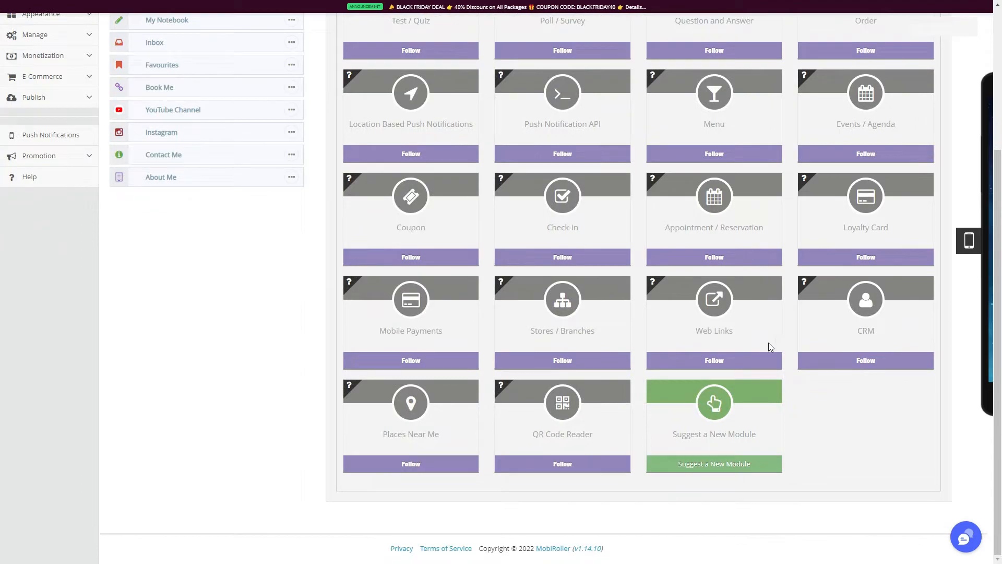
scroll(49, 220, "up", 4)
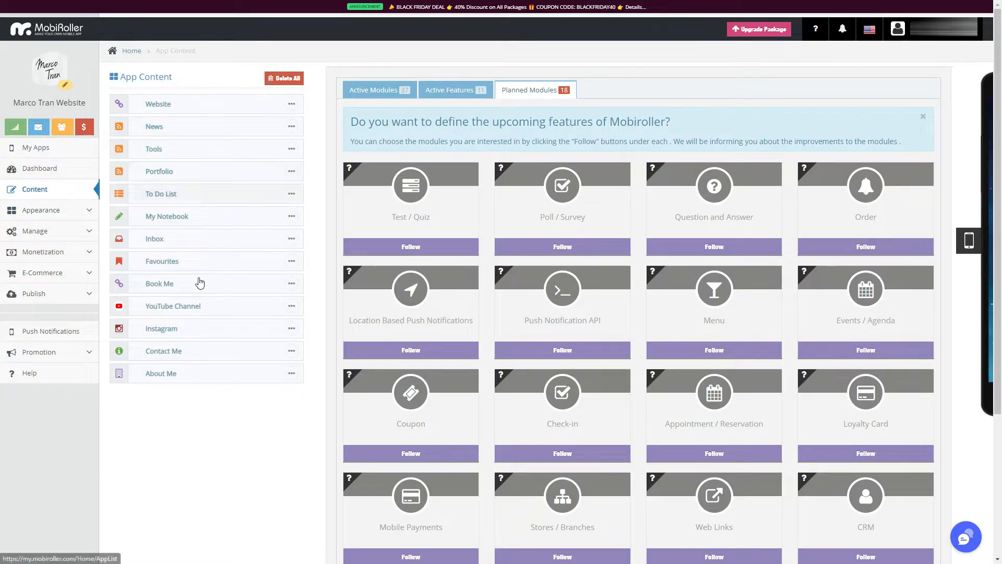
Open the phone preview and run the Android version of the app in it.
left_click(968, 240)
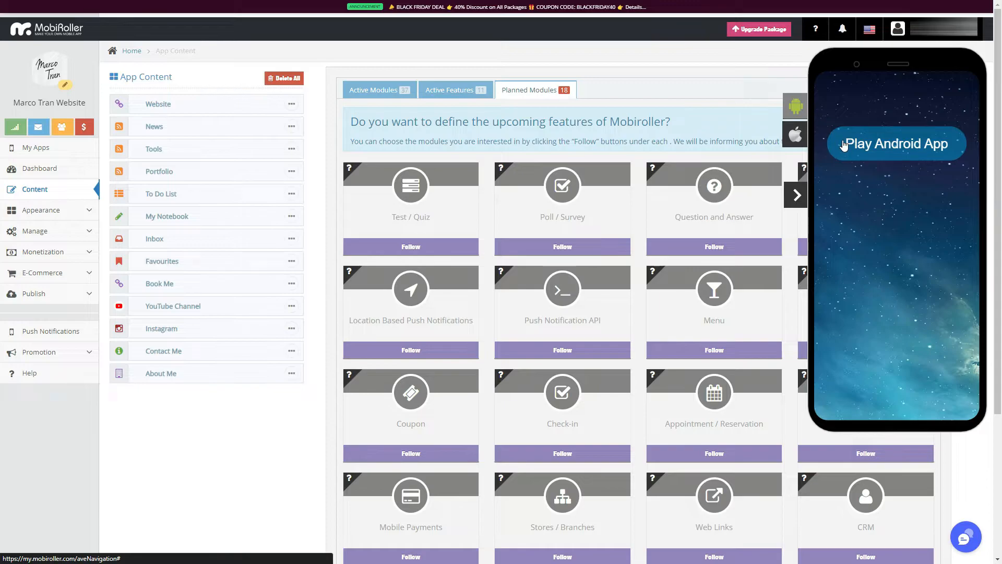
left_click(902, 152)
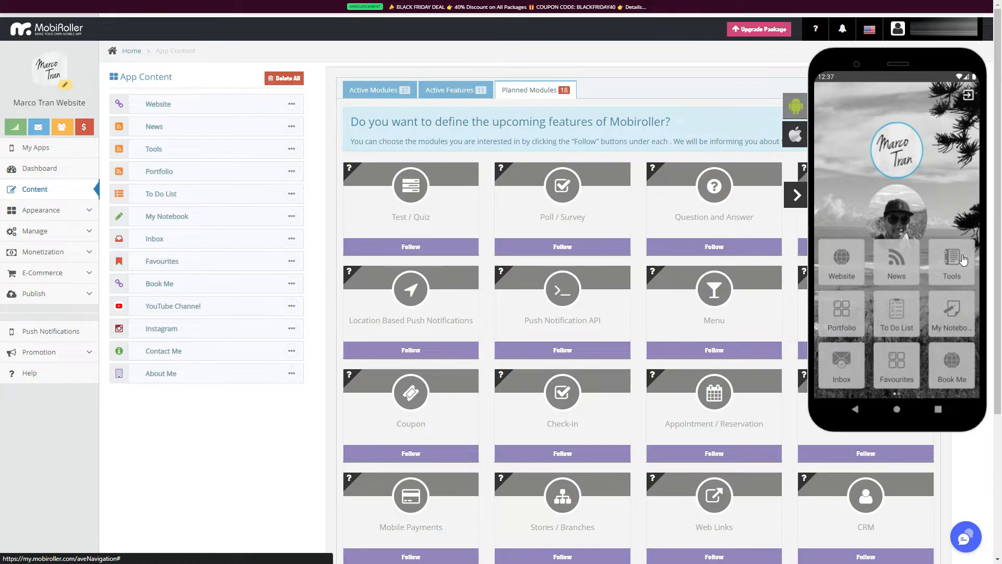
Browse the home pages of the Android preview and view the To Do List, News and Book Me modules.
left_click_drag(959, 310, 738, 303)
left_click_drag(856, 325, 950, 322)
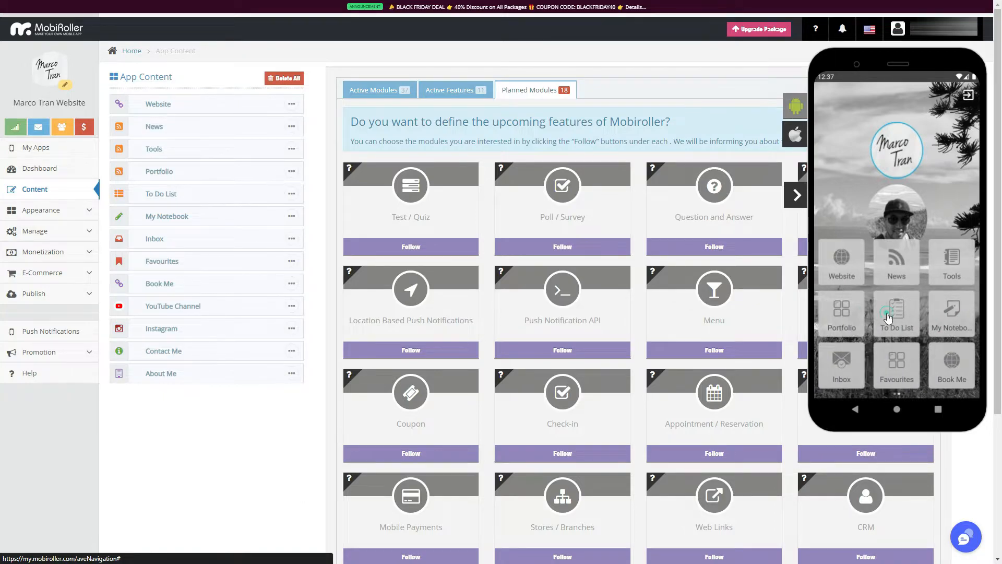
left_click(888, 317)
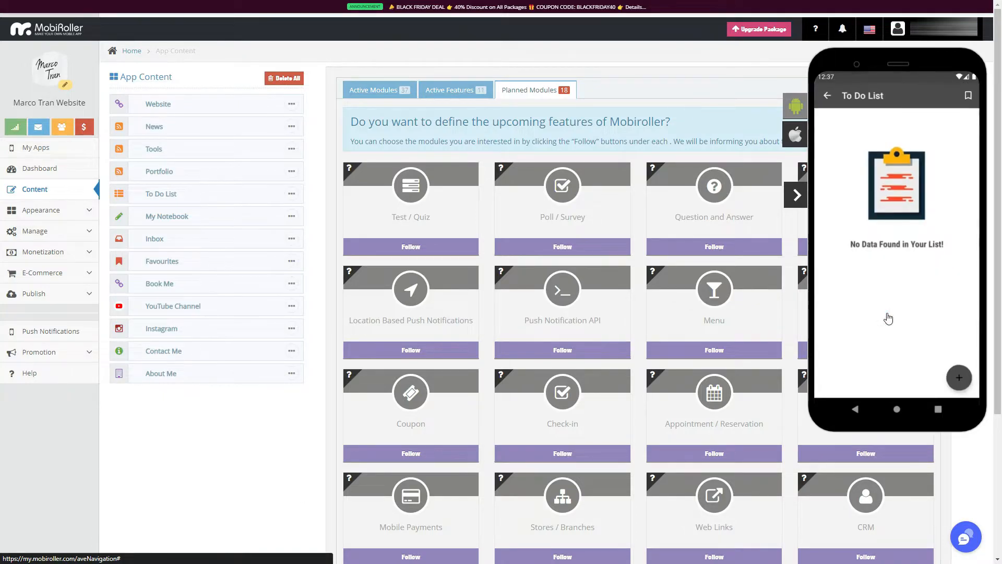
left_click(822, 97)
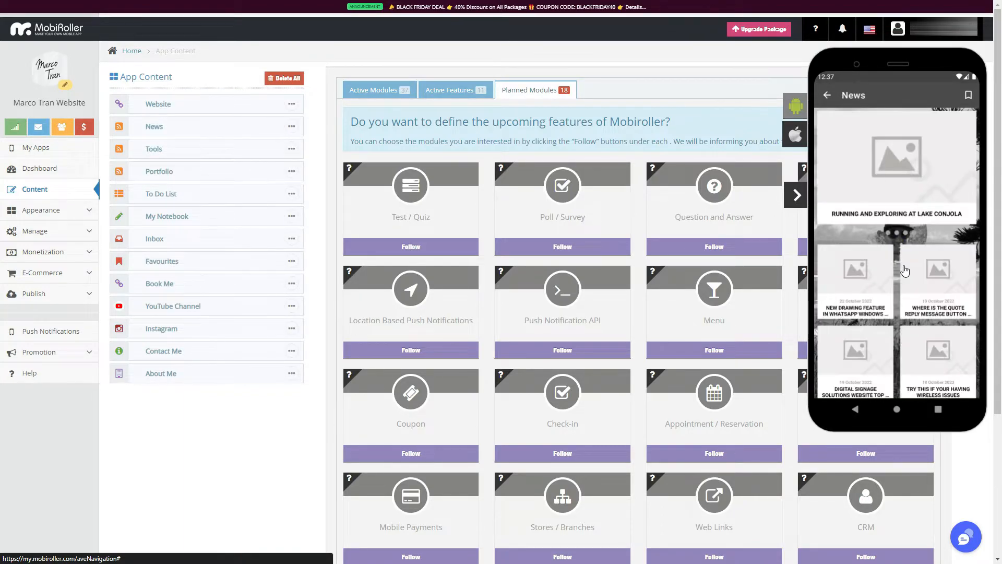
left_click(827, 96)
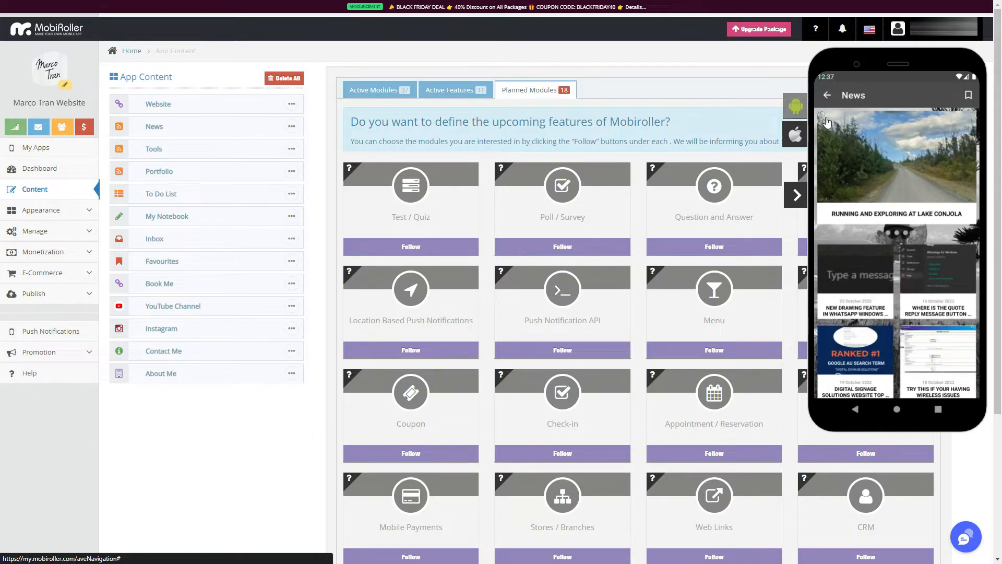
left_click(946, 372)
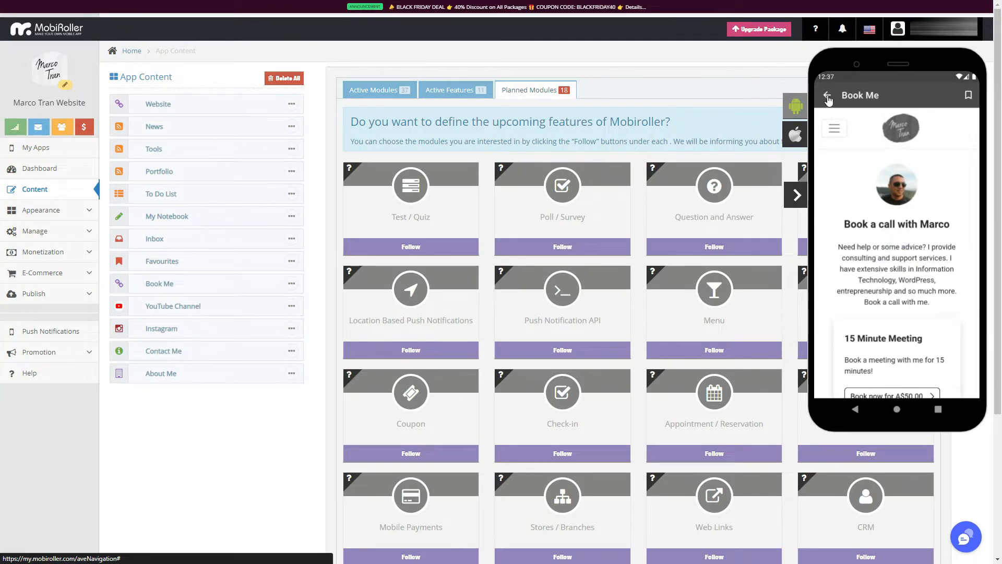
left_click(828, 96)
Run the iOS version of the app in the phone preview, view its YouTube Channel module, and hide the preview.
left_click(798, 135)
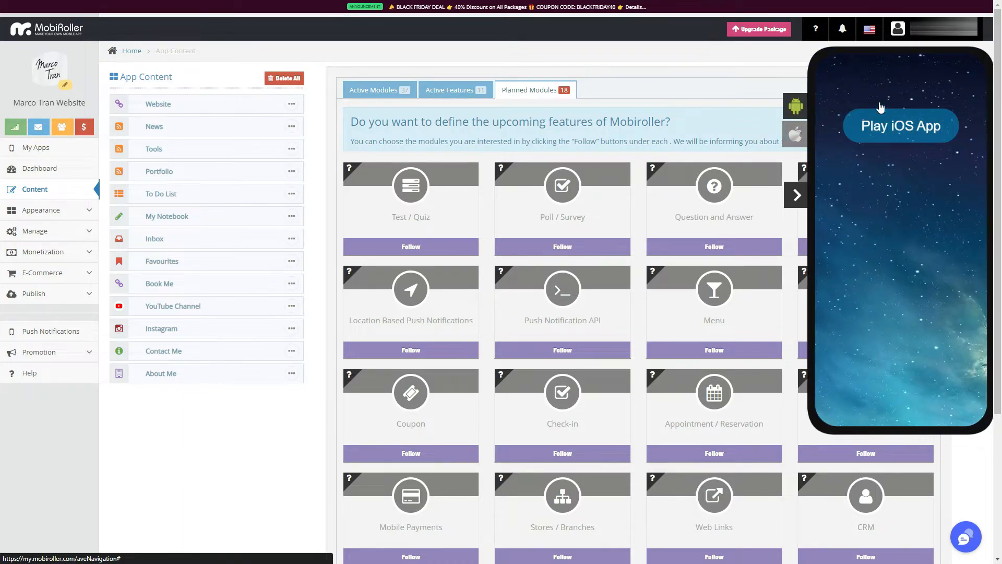
left_click(884, 126)
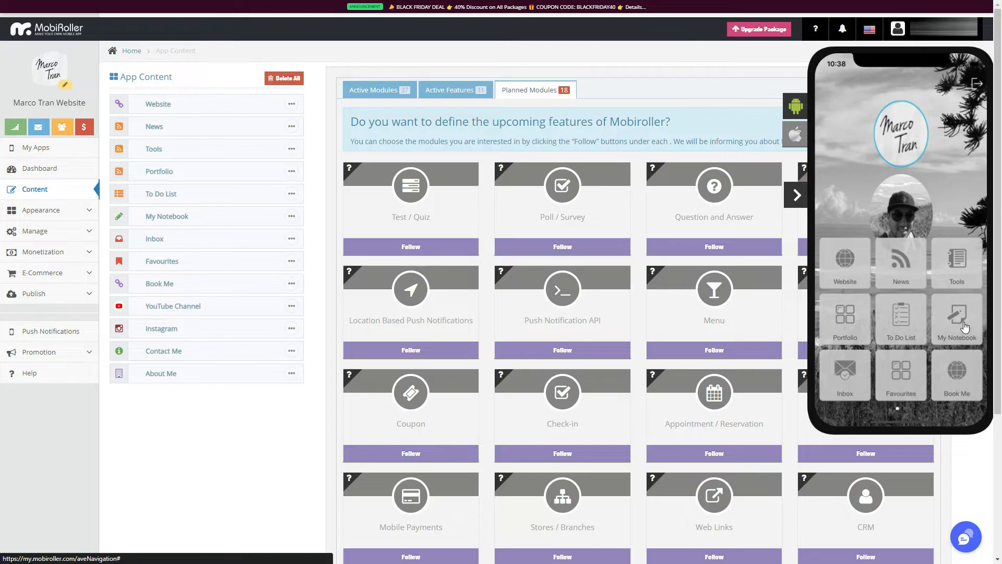
left_click_drag(969, 325, 941, 324)
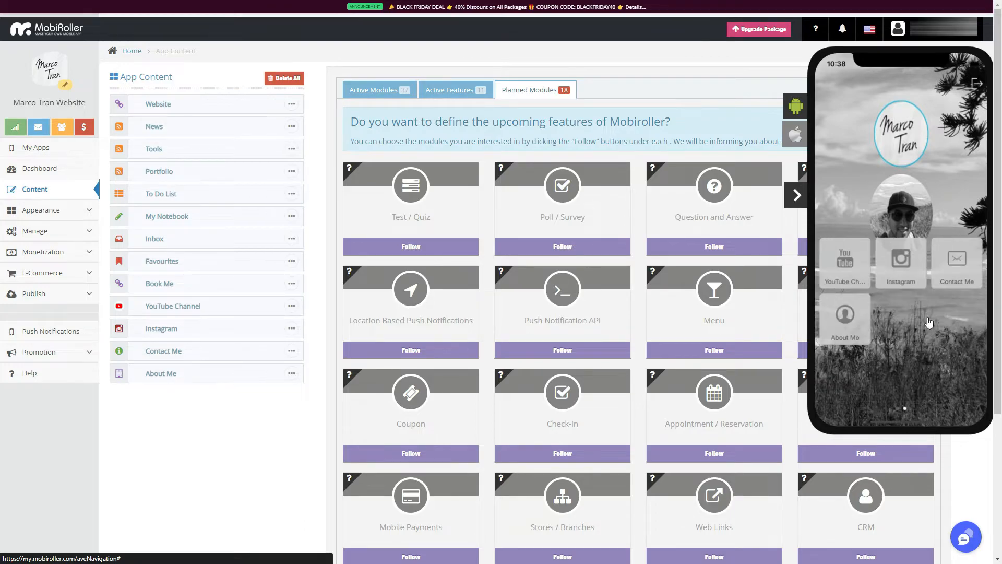
left_click(840, 252)
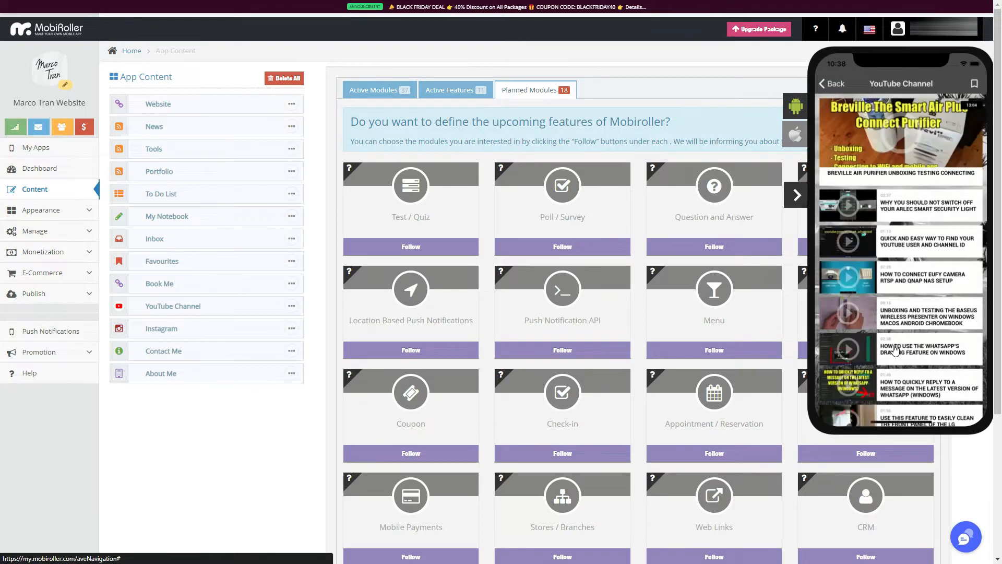
left_click(904, 272)
left_click(824, 78)
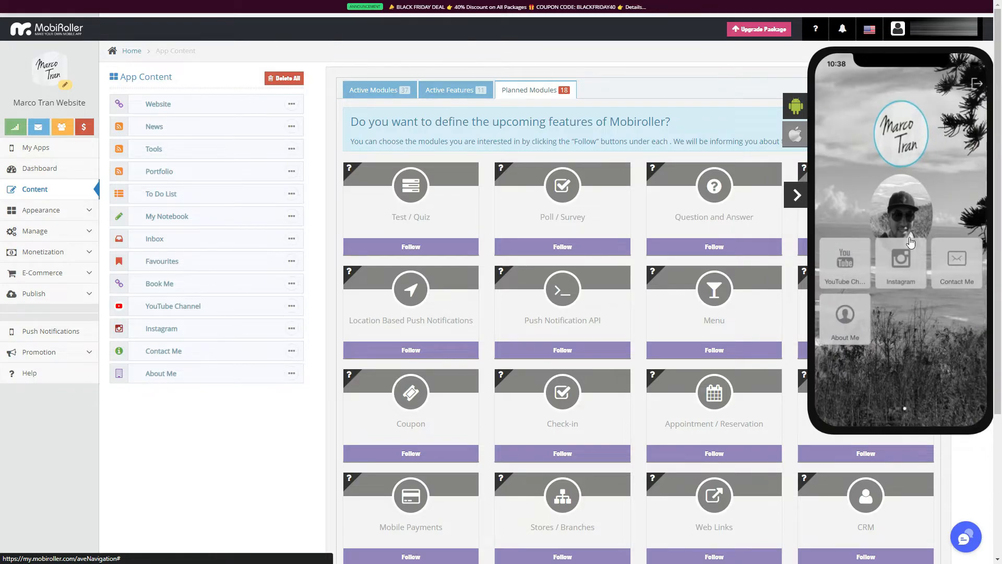
left_click(801, 202)
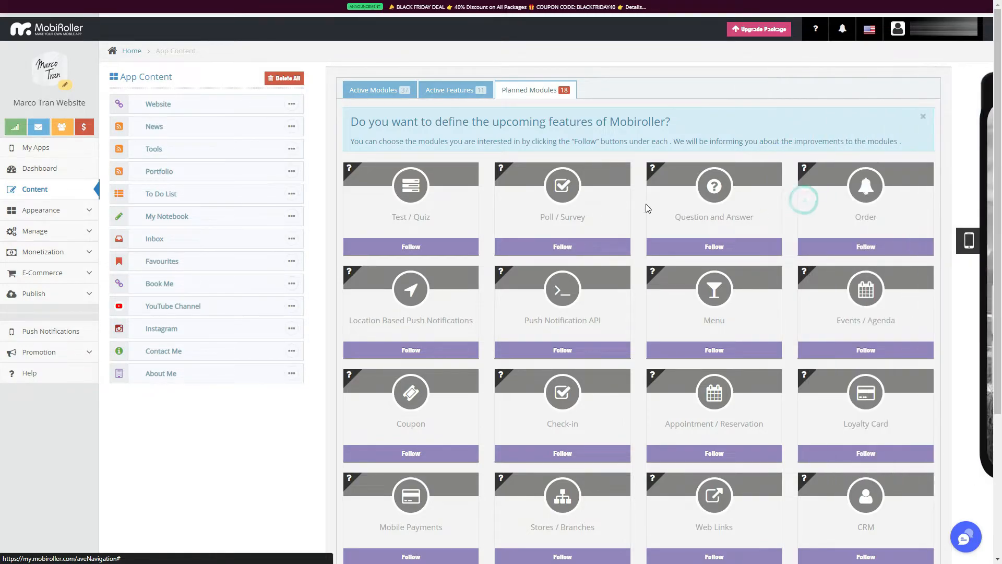
Look at the Apple App Store publishing option and read the guide for publishing the app on Google Play.
left_click(84, 294)
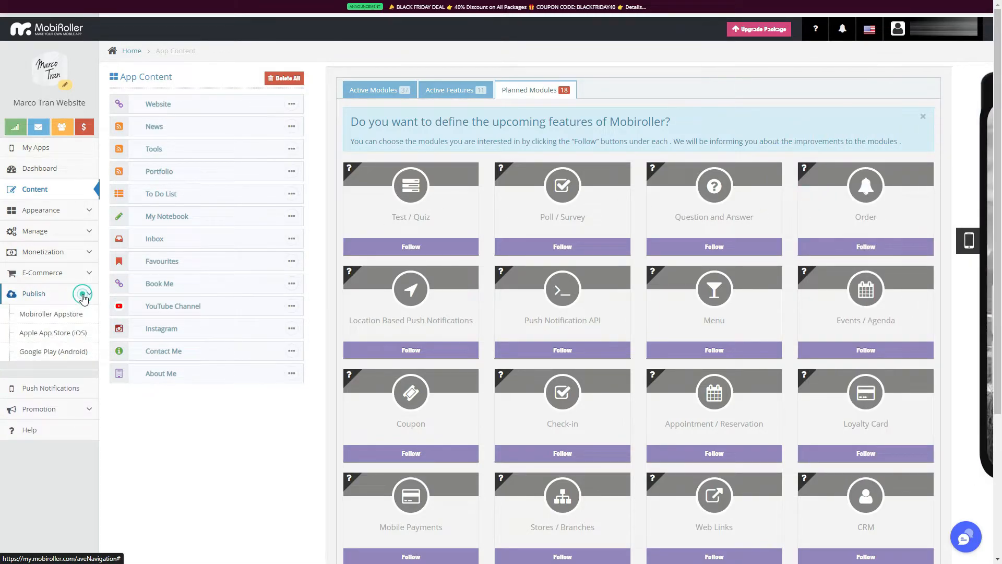
left_click(57, 338)
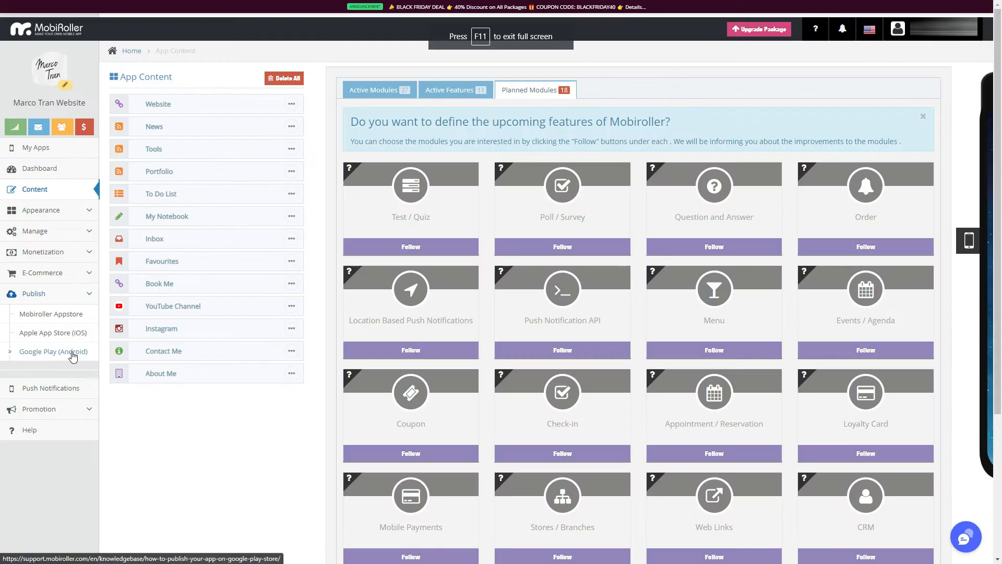
left_click(56, 354)
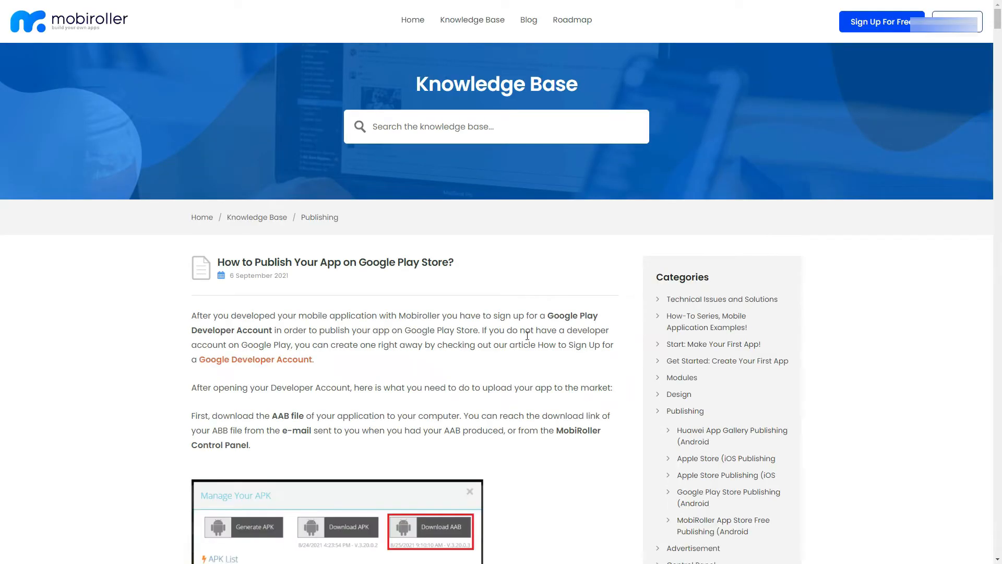
scroll(444, 353, "down", 14)
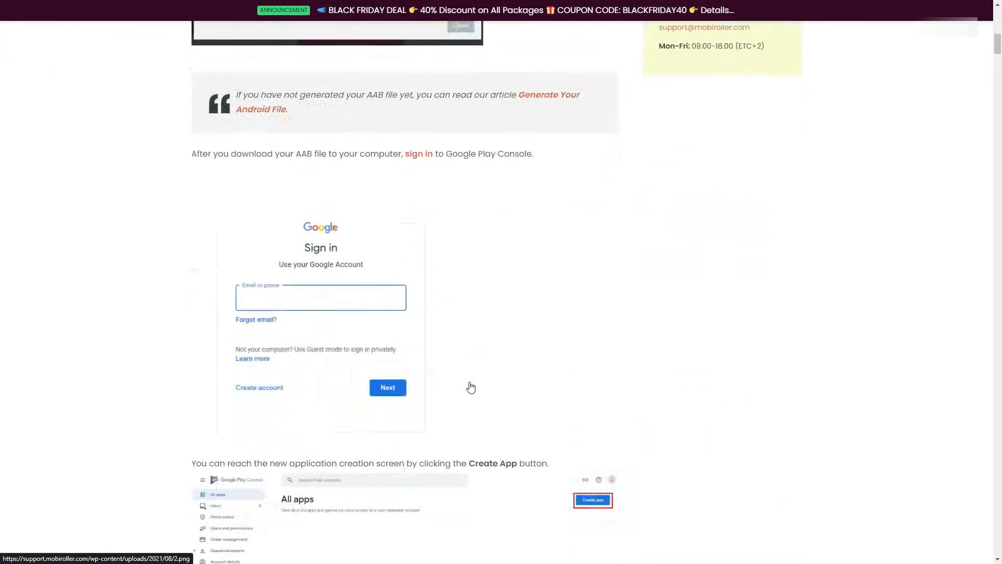
scroll(471, 387, "up", 15)
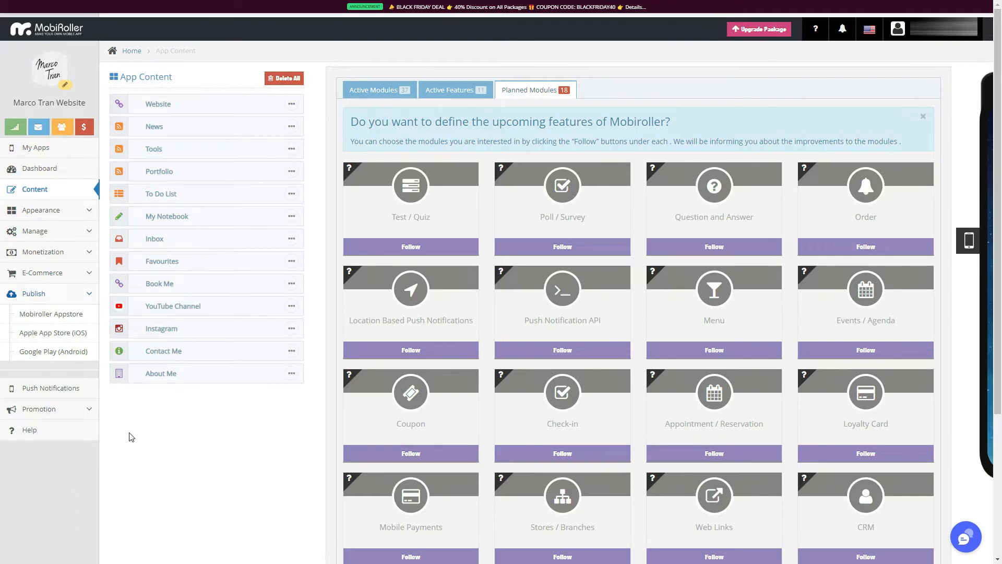
Return to the app's dashboard and review the generated Android builds and download options under Manage Your App.
left_click(126, 54)
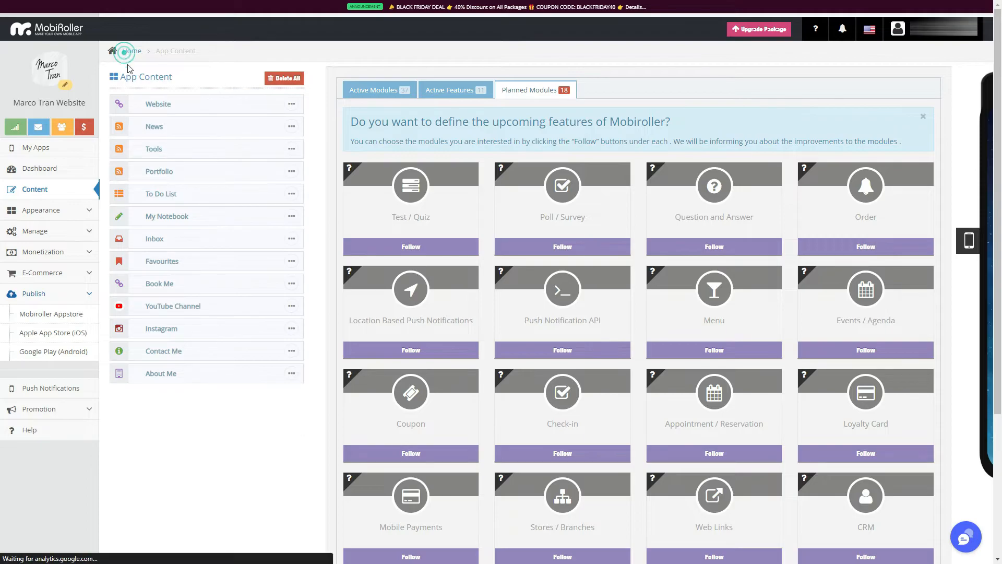
left_click(50, 175)
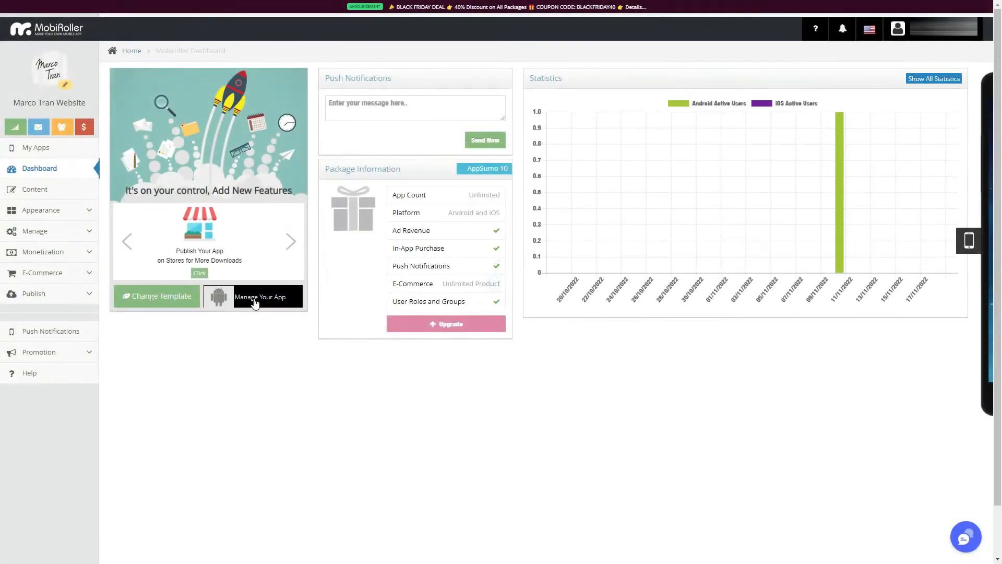
left_click(255, 298)
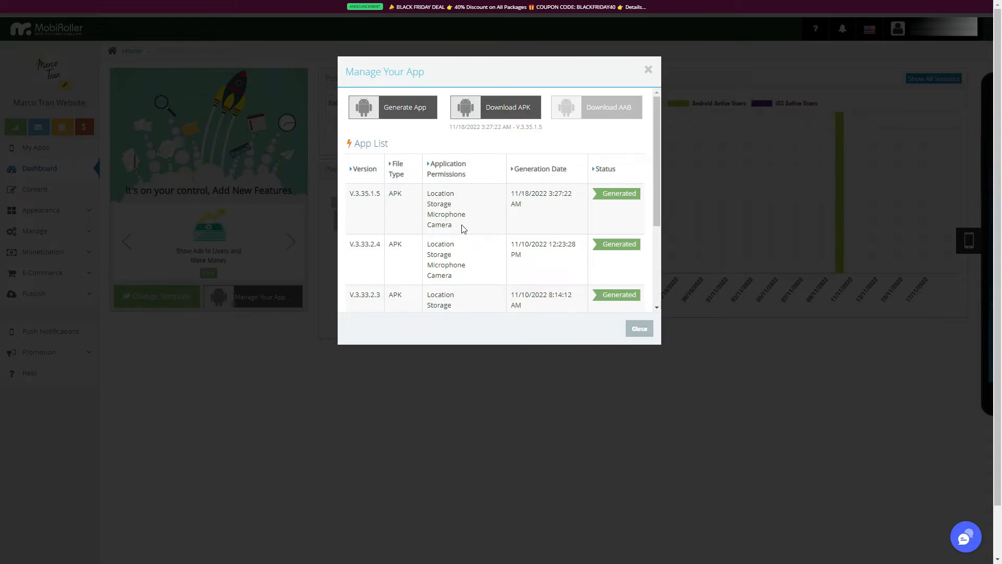
left_click(638, 329)
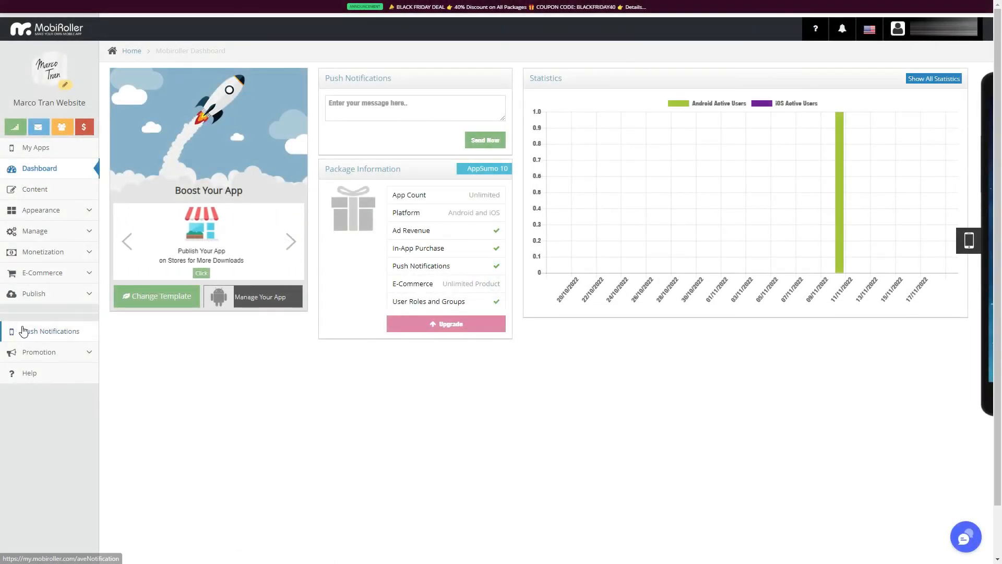
Review the sent push notifications and the publishing options, and examine the Android Firebase Settings.
left_click(31, 330)
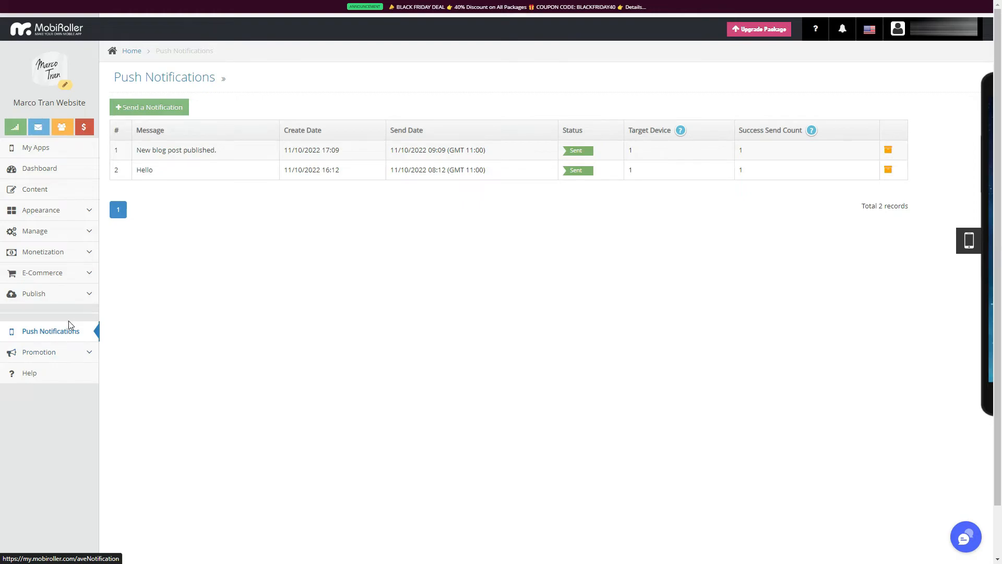
left_click(90, 300)
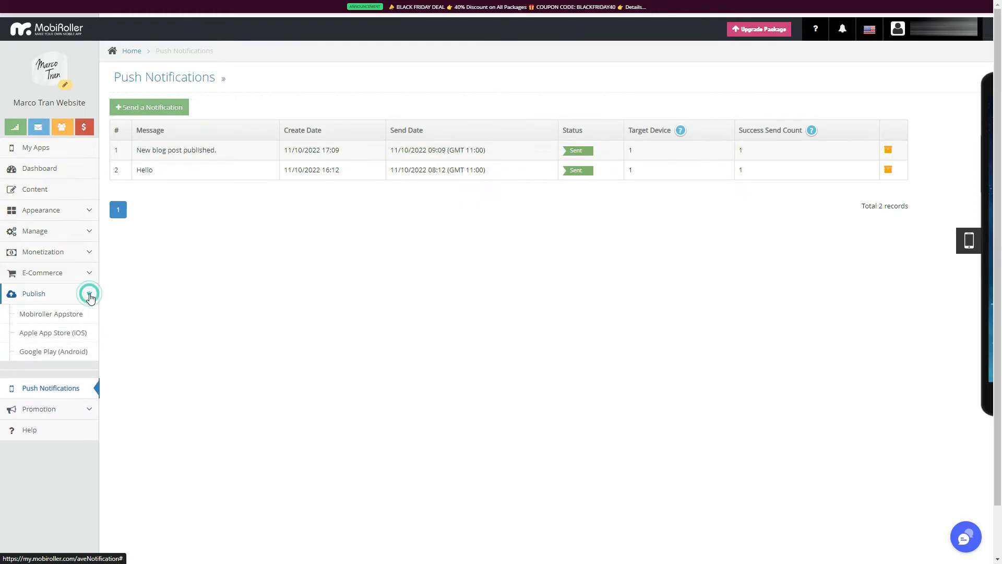
left_click(90, 296)
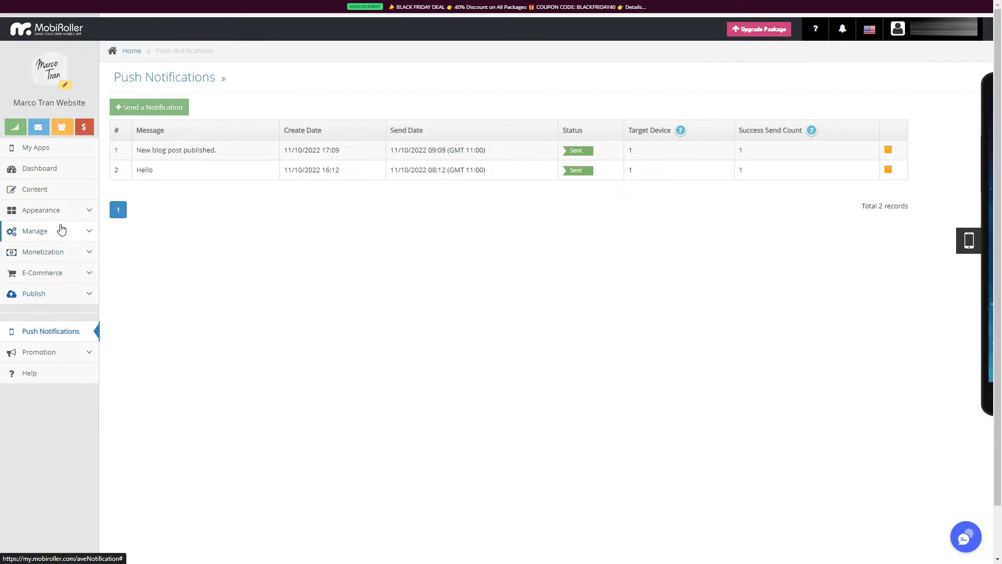
left_click(87, 232)
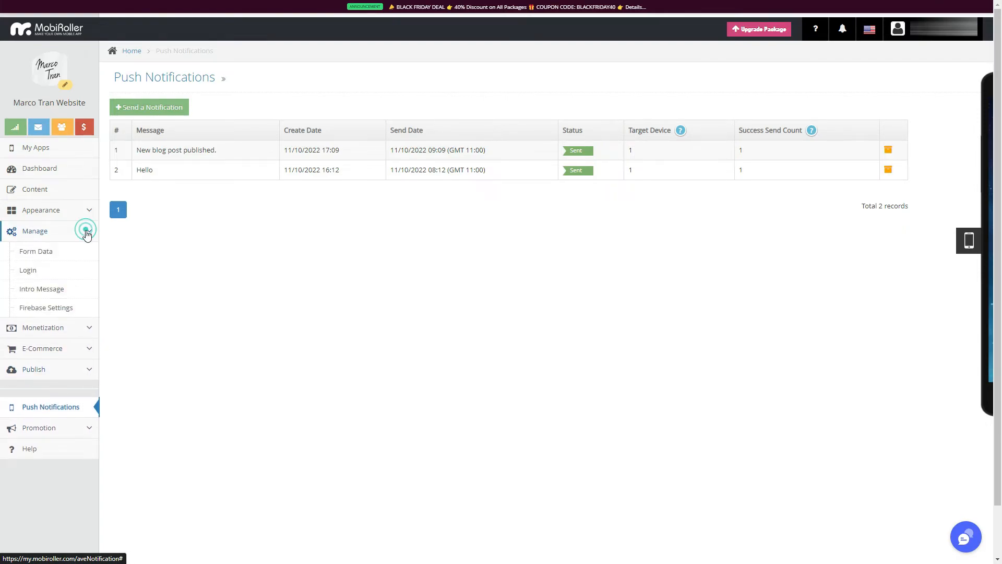
left_click(41, 311)
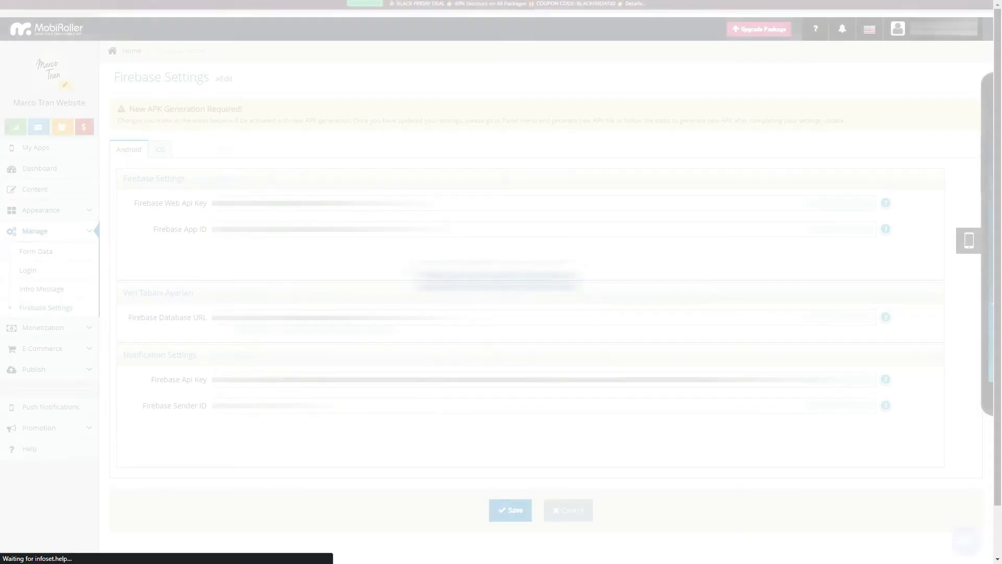
scroll(879, 376, "down", 1)
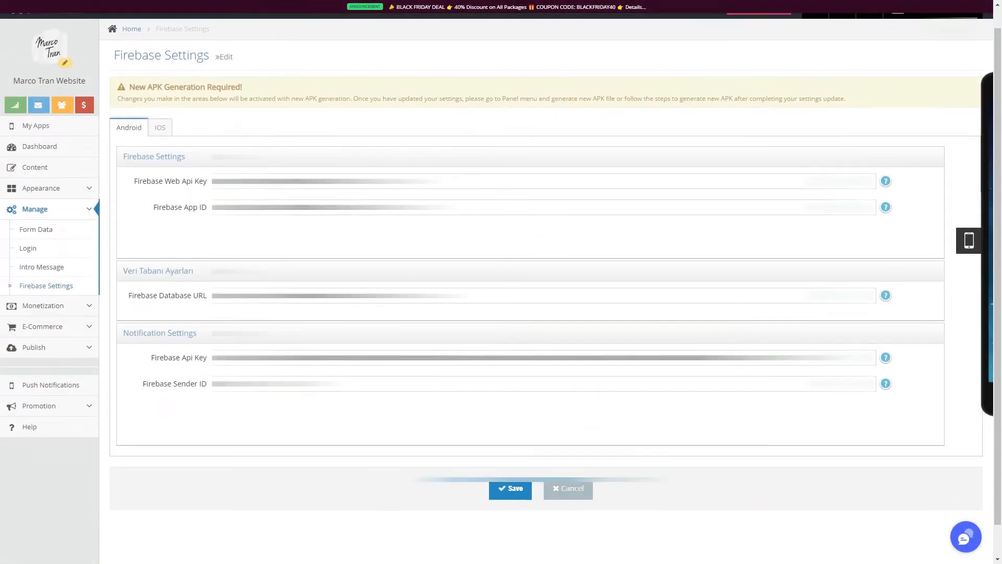
scroll(546, 293, "up", 2)
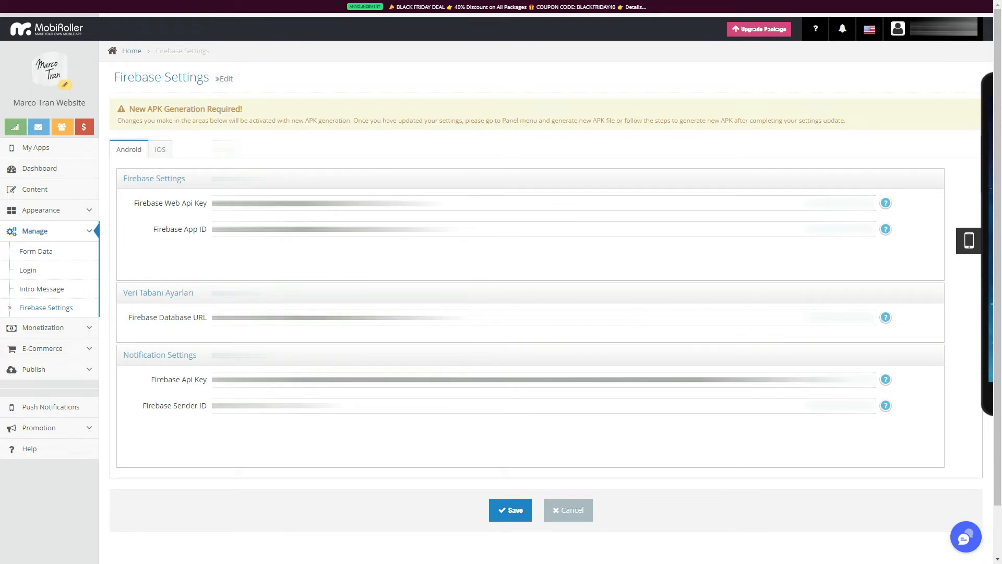
Start a new push notification for all devices and title it "New Blog Post".
left_click(54, 409)
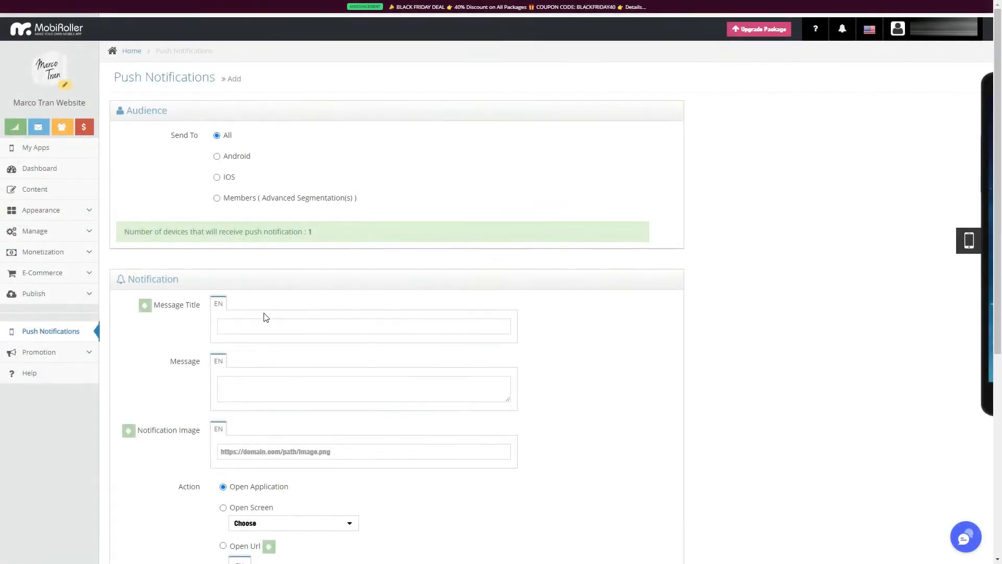
left_click(257, 327)
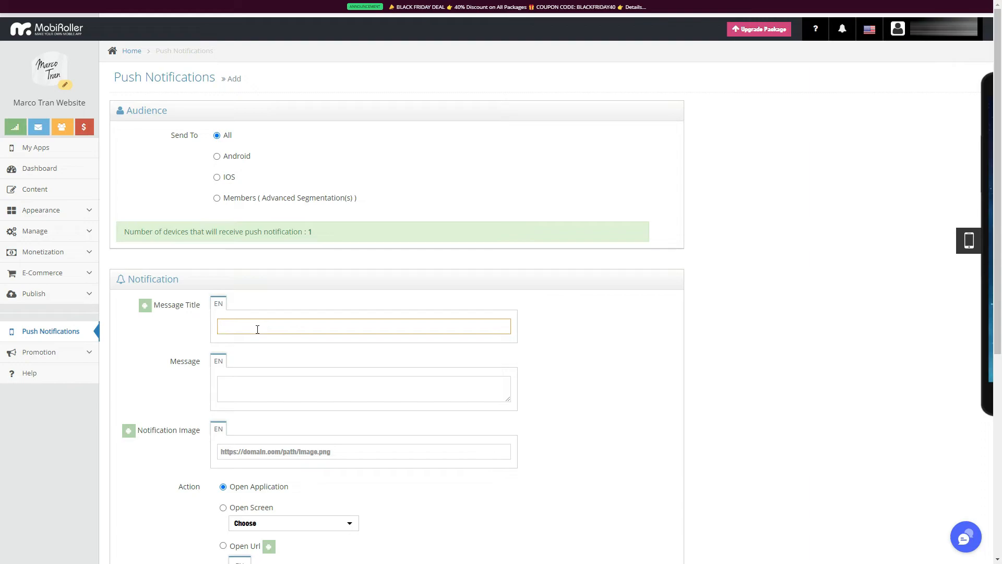
type("Mar")
key("BackSpace")
type("N")
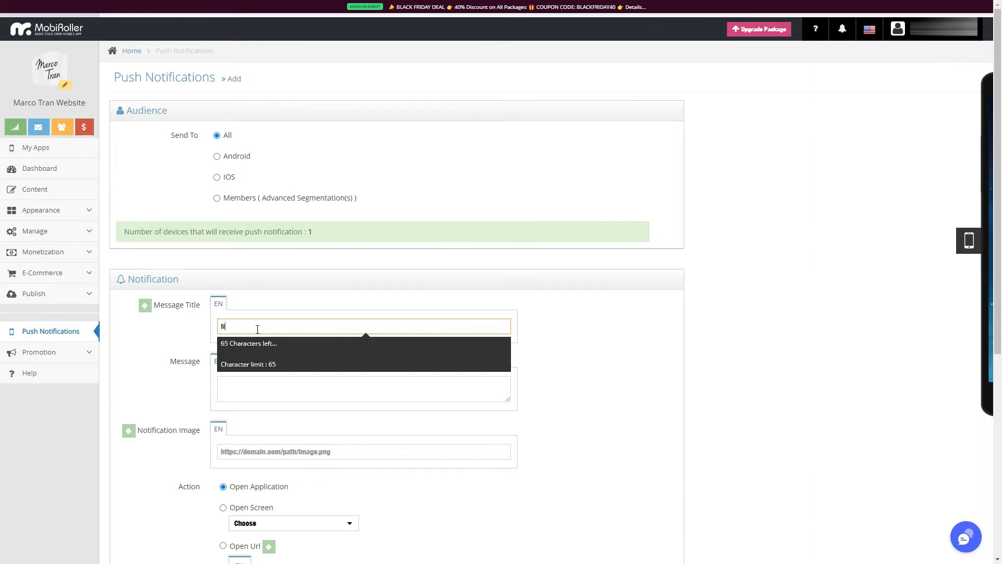
type("ew Blog Post")
key("Tab")
key("Tab")
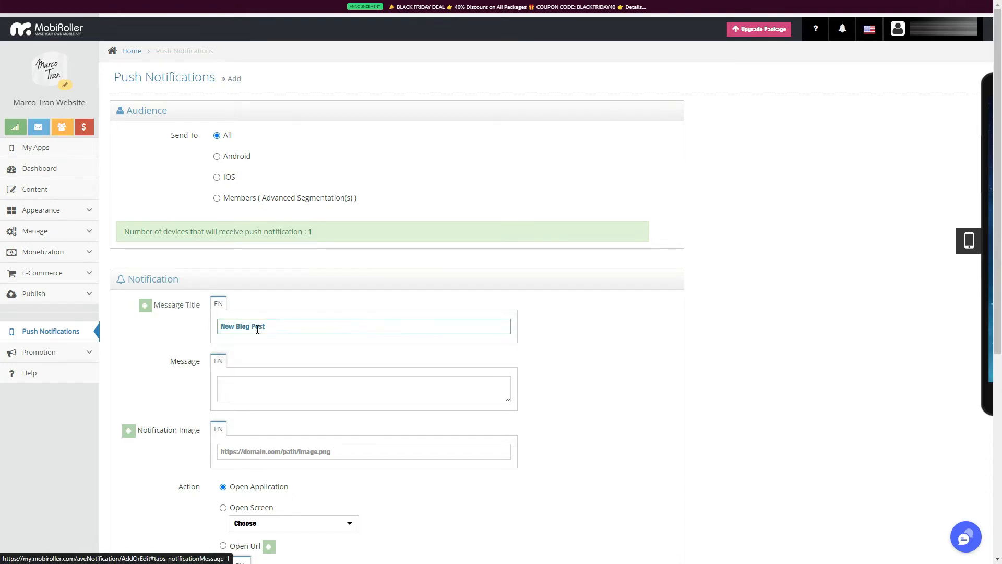
Write the notification message announcing that the app's owner just published a new blog post, ending with "check it out here.".
type("Maro just p")
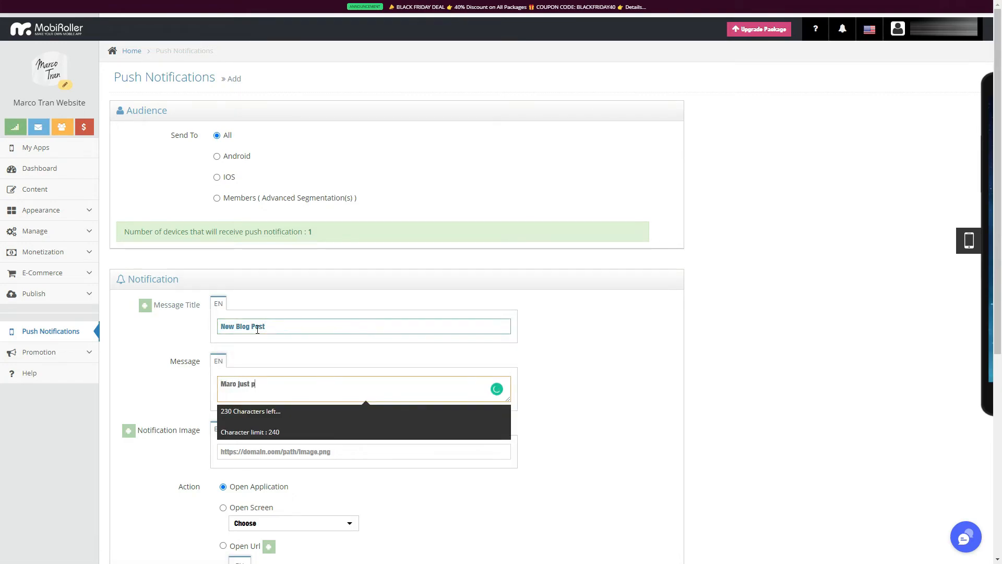
type("ublished a new blog post check it out here.")
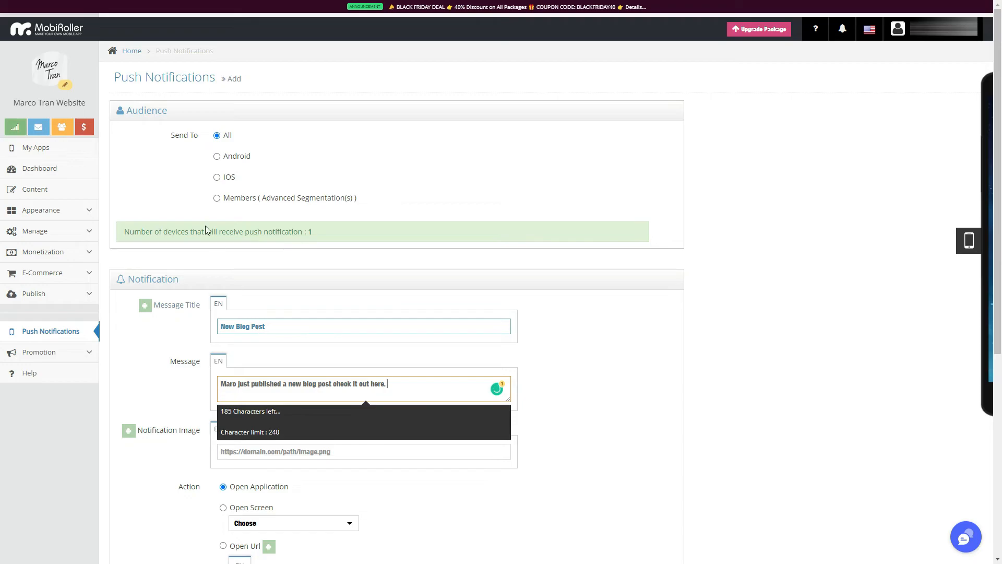
left_click(180, 447)
left_click(265, 454)
Set the notification's action to open the News screen of the app.
scroll(299, 469, "down", 4)
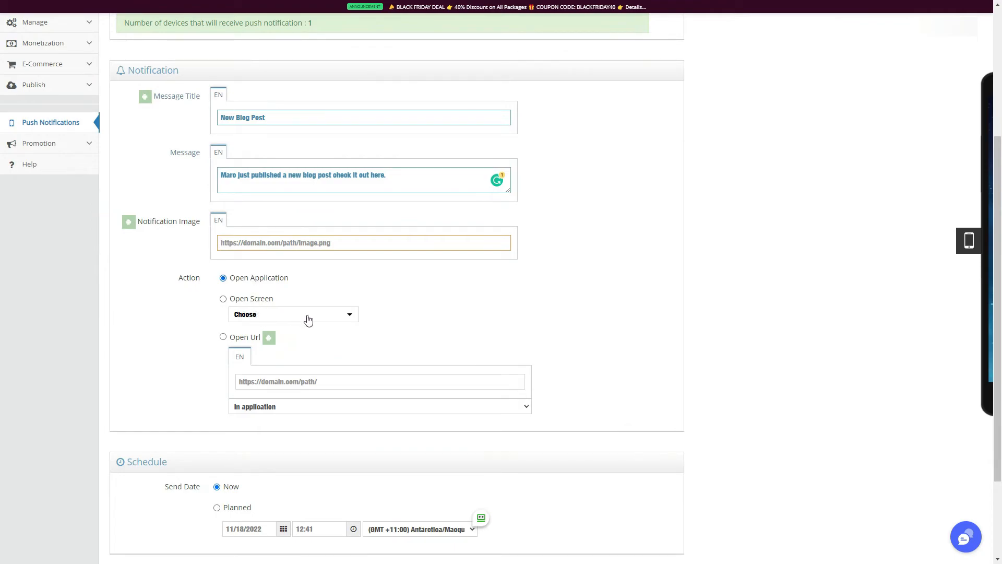
left_click(224, 299)
left_click(275, 313)
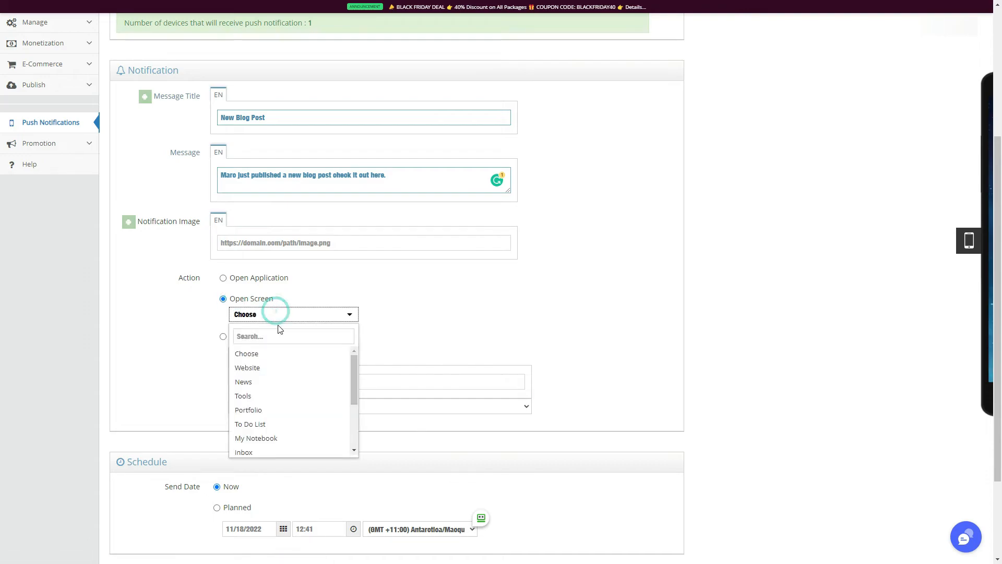
left_click(315, 387)
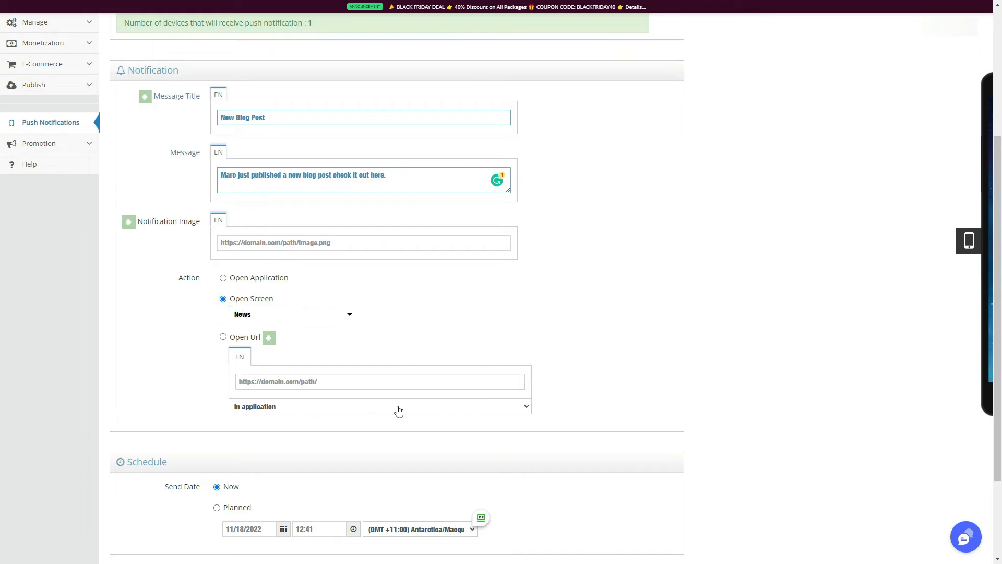
Examine the choices for where a URL linked from the notification opens.
left_click(518, 410)
left_click(521, 410)
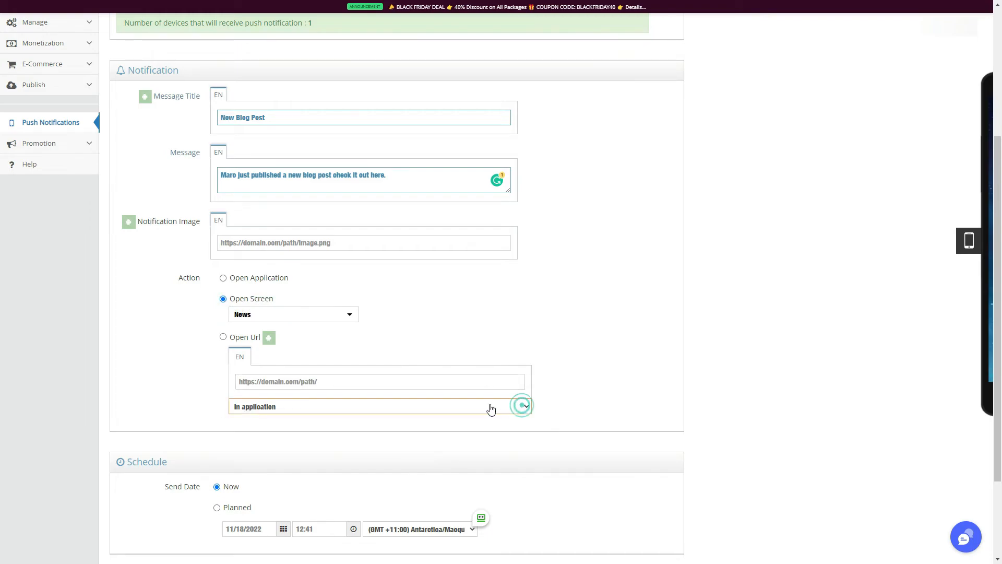
left_click(418, 407)
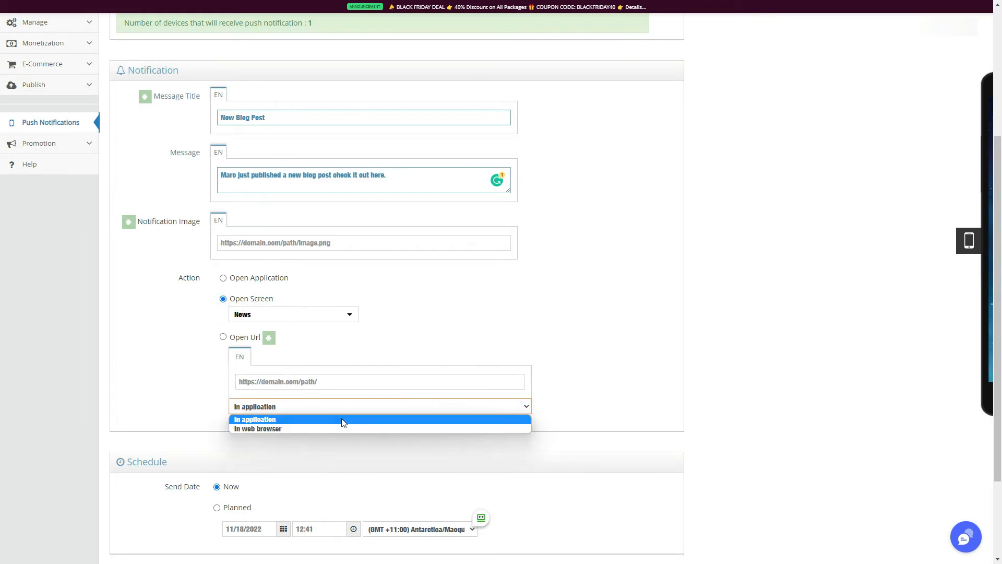
left_click(576, 399)
Send the "New Blog Post" push notification to all devices with the send date set to Now.
scroll(574, 399, "down", 3)
left_click(137, 479)
left_click(628, 105)
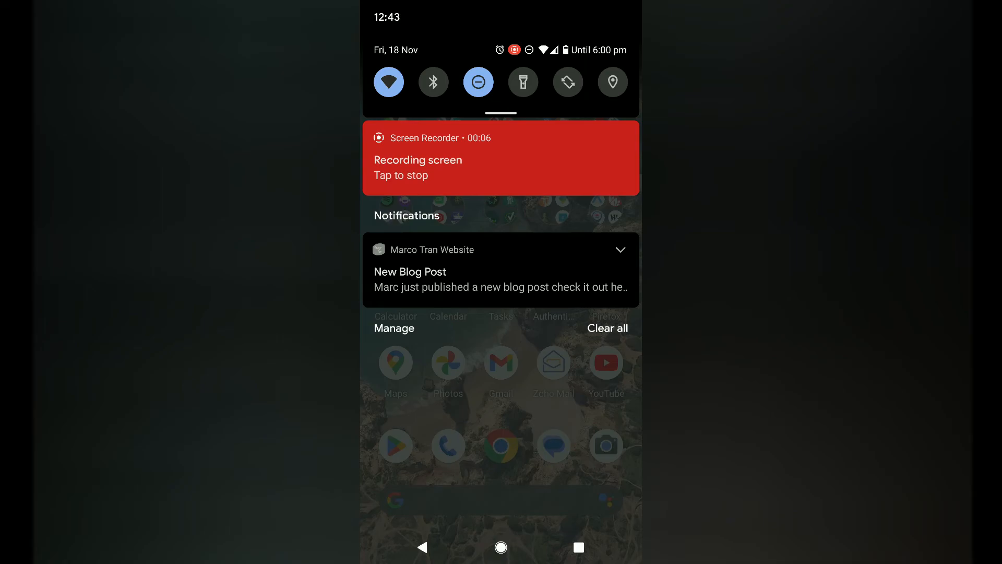
On the Android phone, open the received "New Blog Post" notification to view the News screen it links to.
left_click(537, 287)
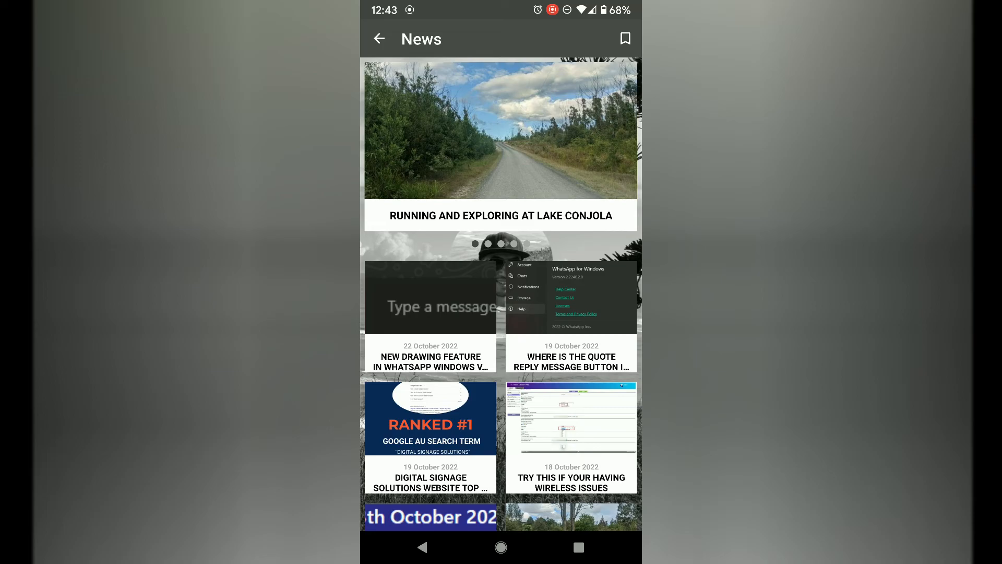
left_click(574, 560)
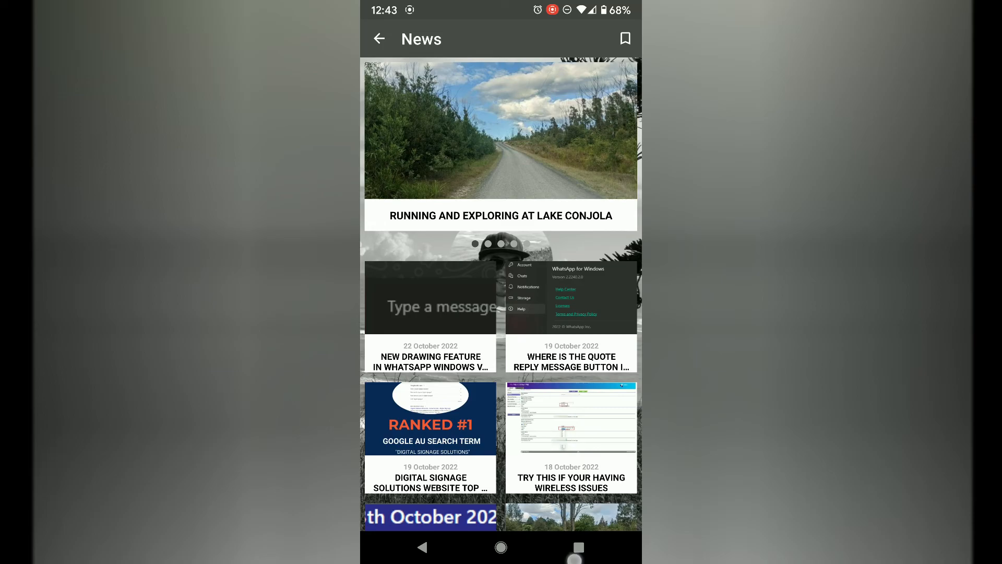